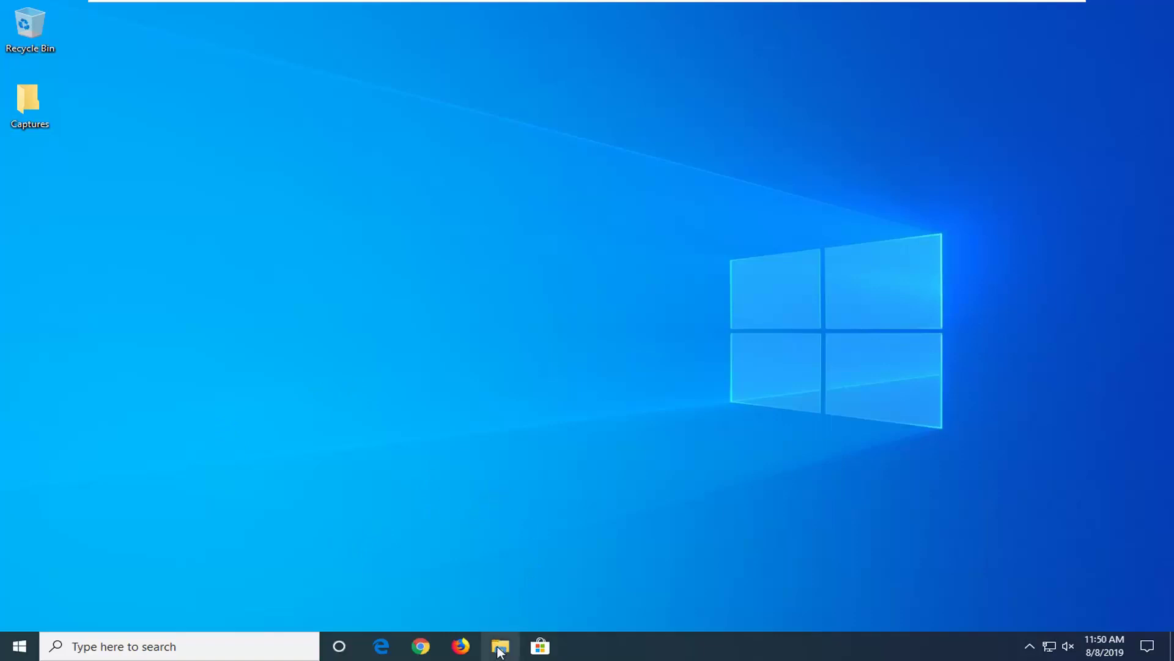
Open File Explorer's This PC view to see Local Disk (C:) with 15.4 GB free of 29.4 GB.
{"action": "left_click", "coordinate": [500, 649]}
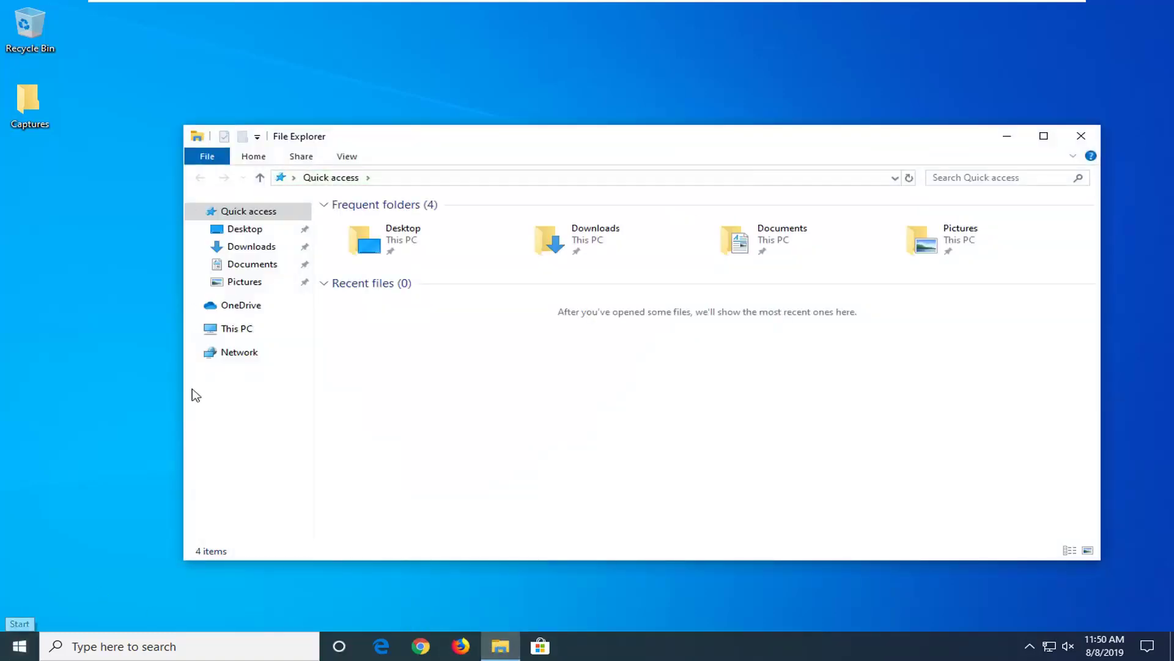
{"action": "left_click", "coordinate": [243, 332]}
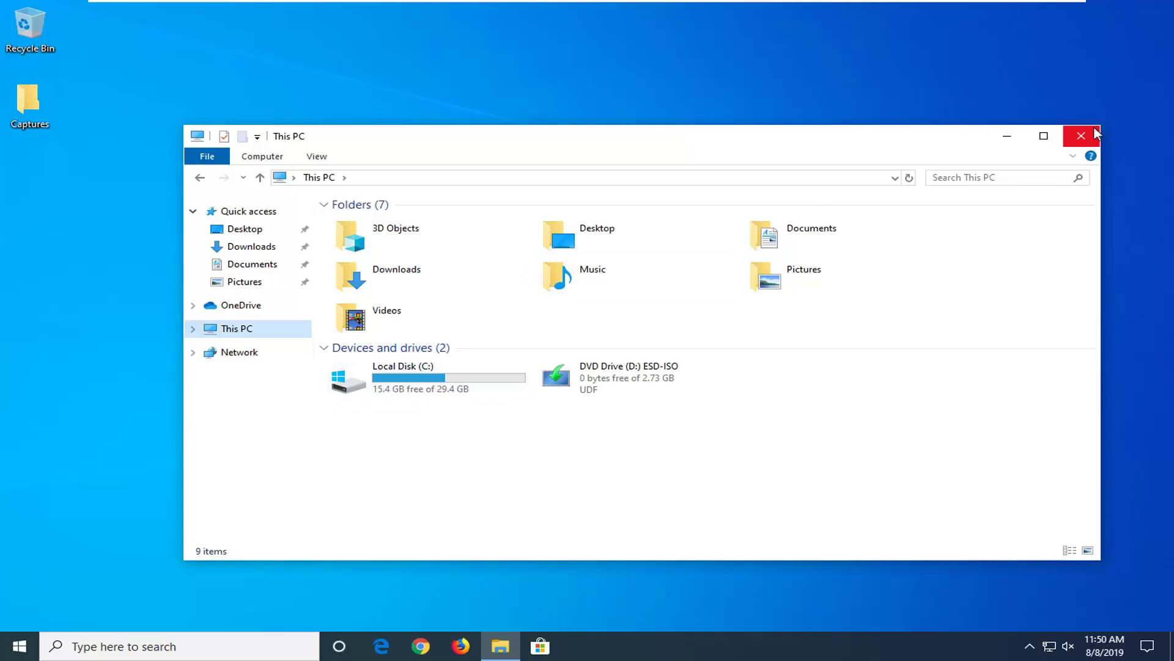
Close Explorer, find 'system restore', verify Local Disk (C:) protection is On, then close System Properties.
{"action": "left_click", "coordinate": [1172, 649]}
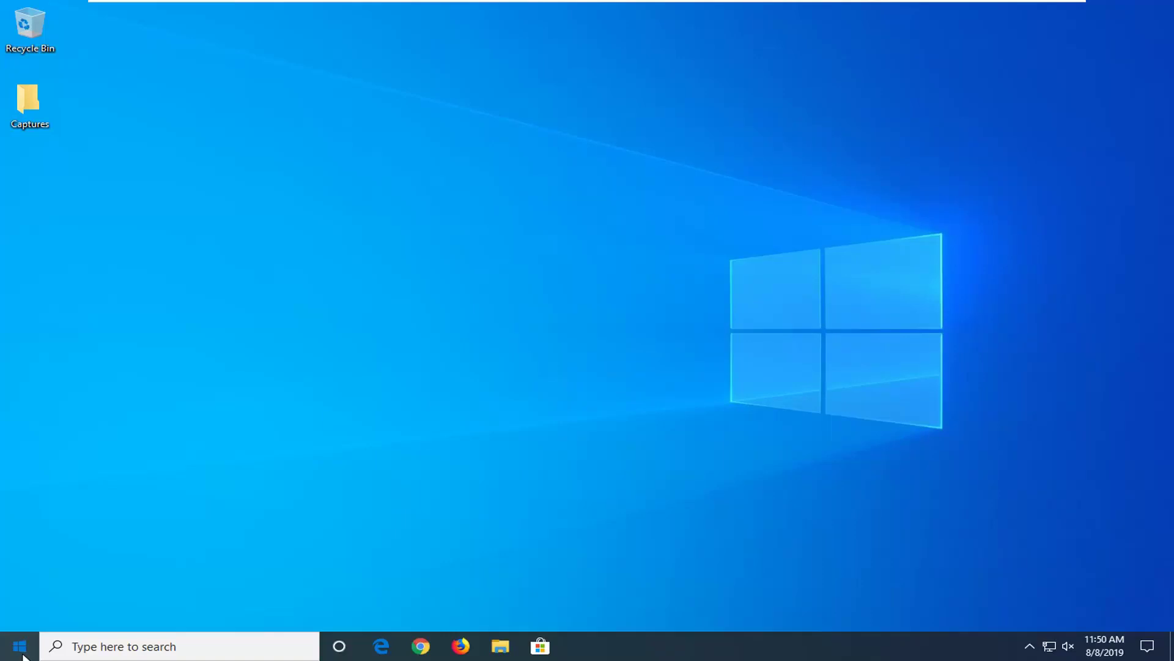
{"action": "left_click", "coordinate": [22, 652]}
{"action": "type", "text": "syst"}
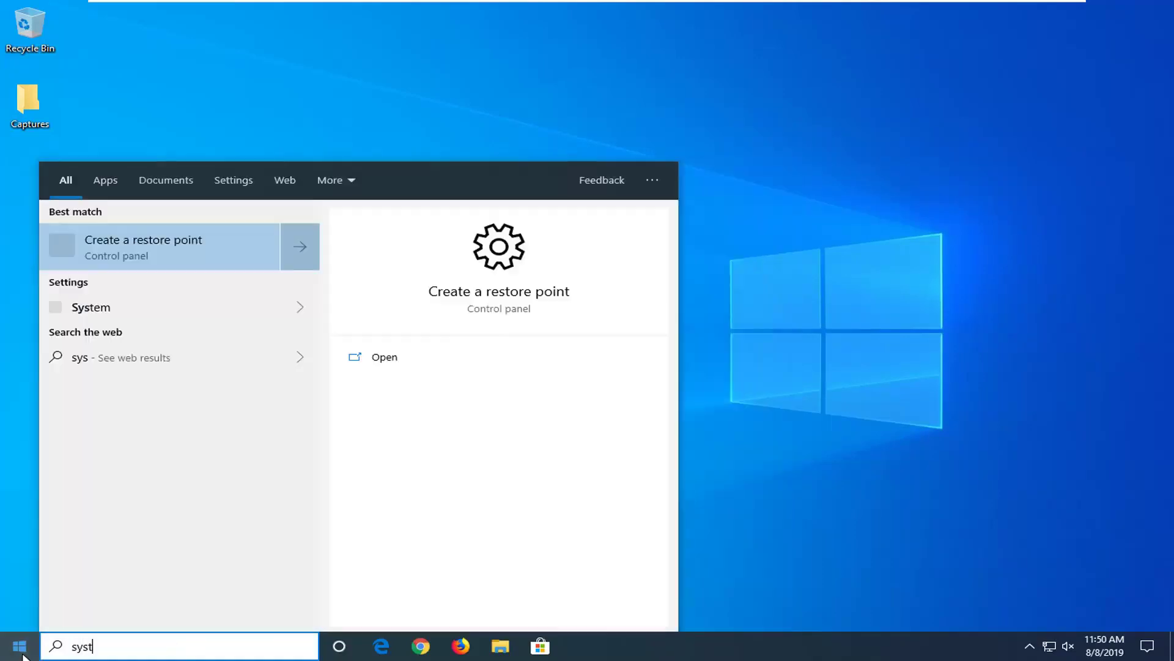
{"action": "type", "text": "em restore"}
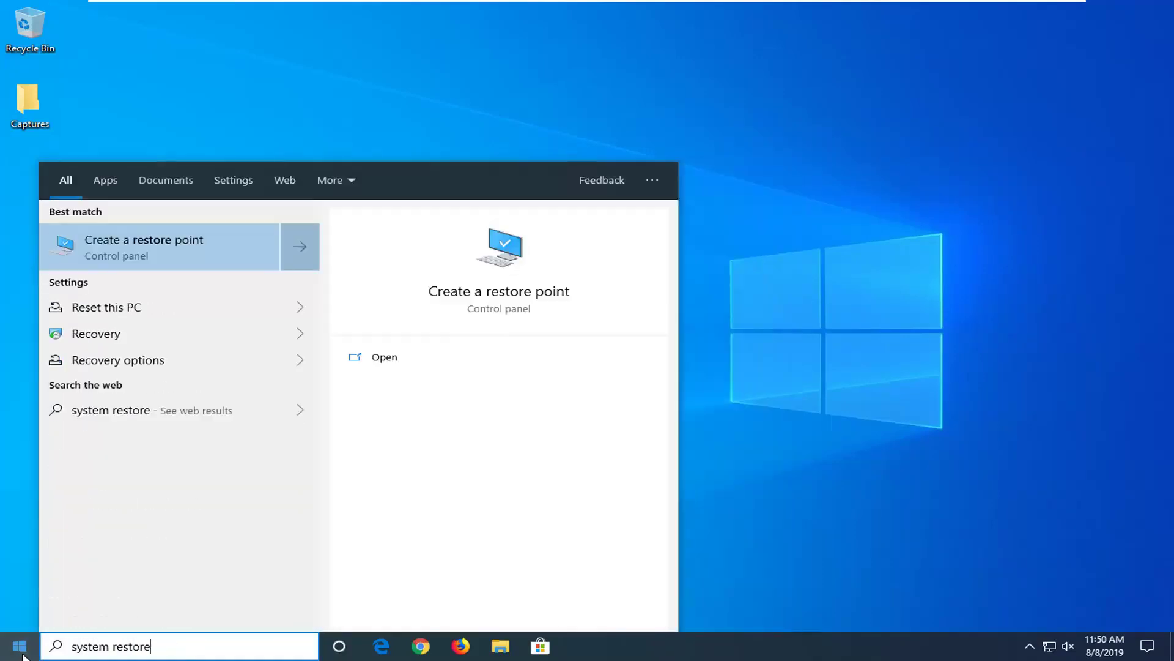
{"action": "left_click", "coordinate": [195, 243]}
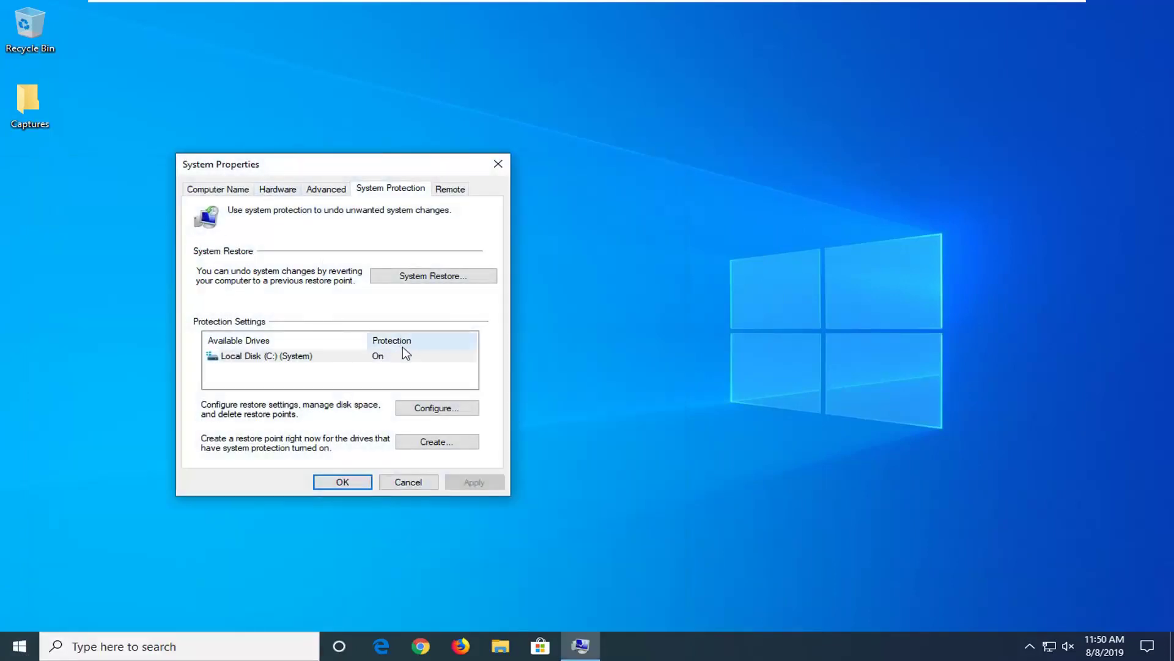
{"action": "left_click", "coordinate": [381, 358]}
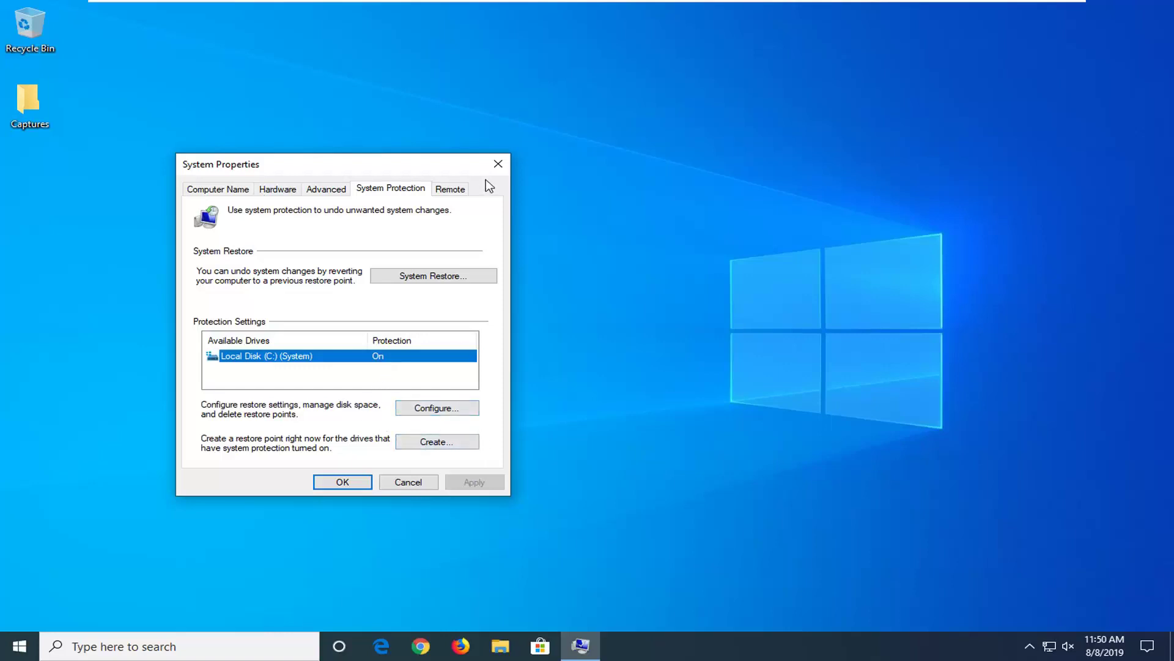
{"action": "left_click", "coordinate": [497, 164]}
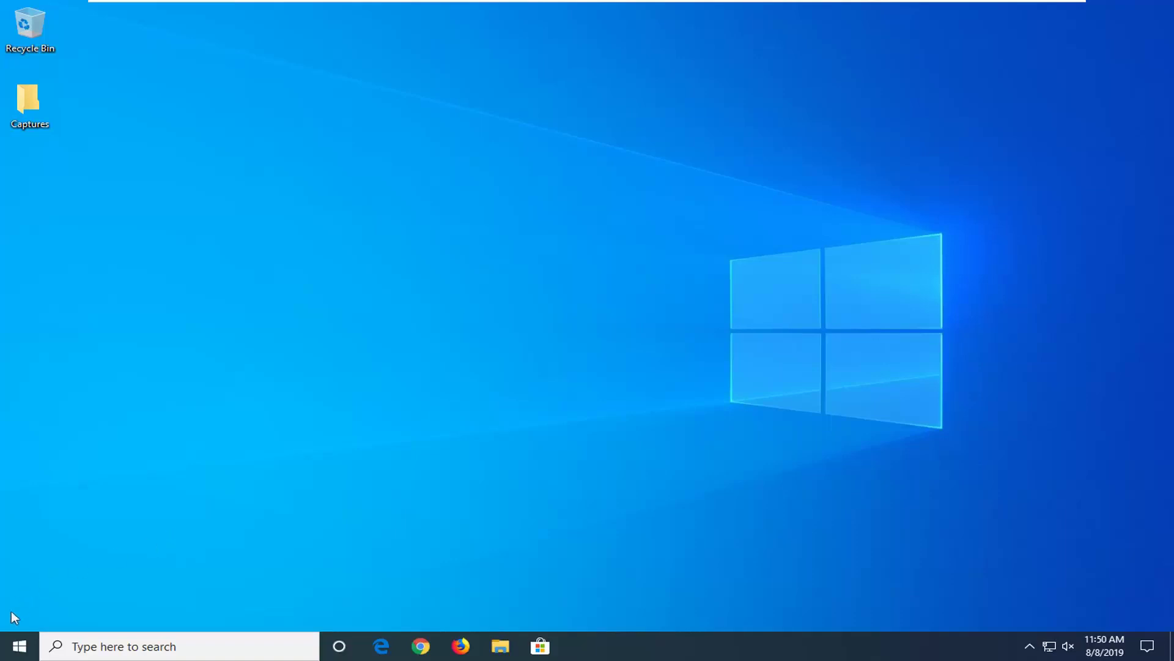
Launch Task Scheduler from a Start menu search for 'task scheduler'.
{"action": "left_click", "coordinate": [17, 646]}
{"action": "type", "text": "t"}
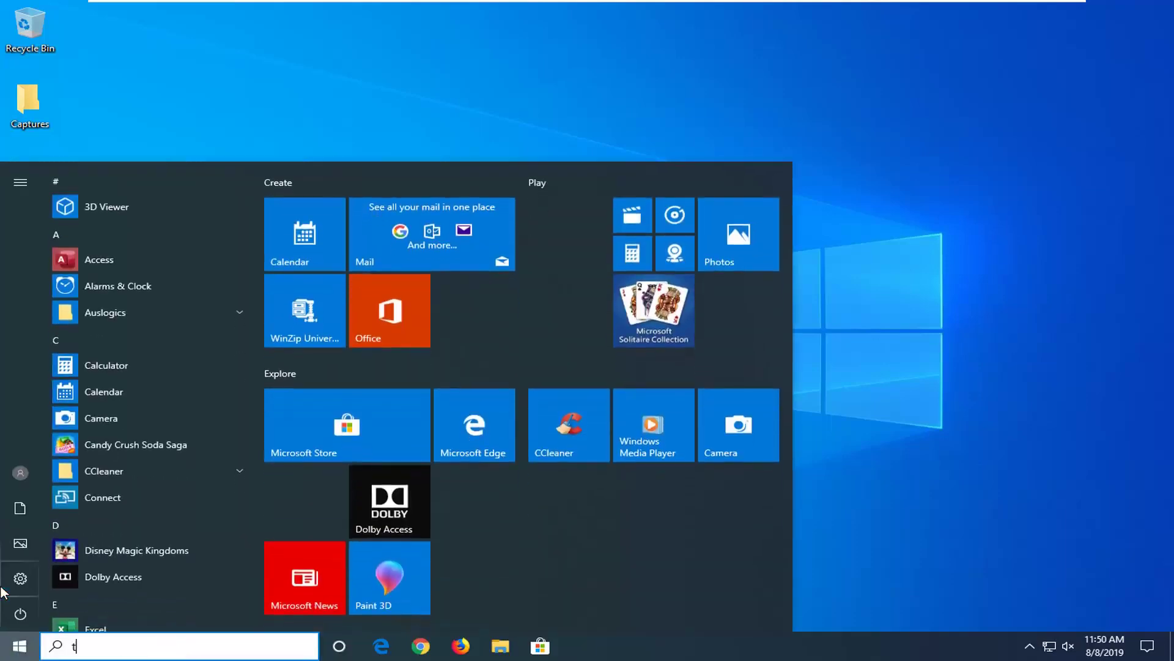
{"action": "type", "text": "ask schu"}
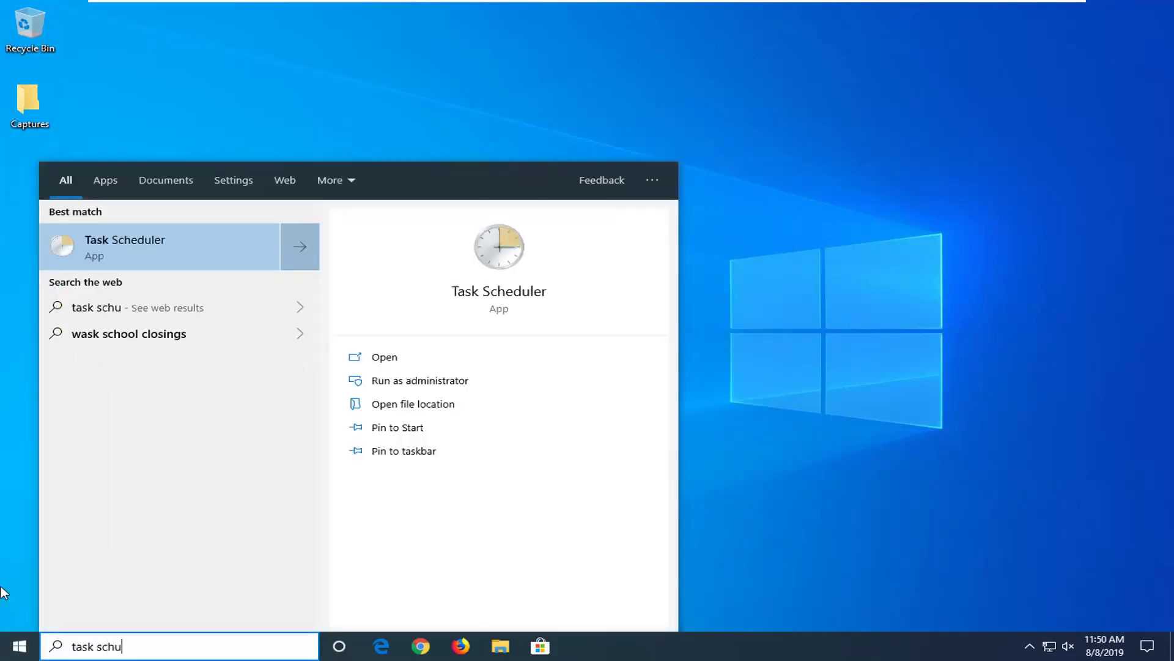
{"action": "key", "text": "BackSpace"}
{"action": "type", "text": "eduler"}
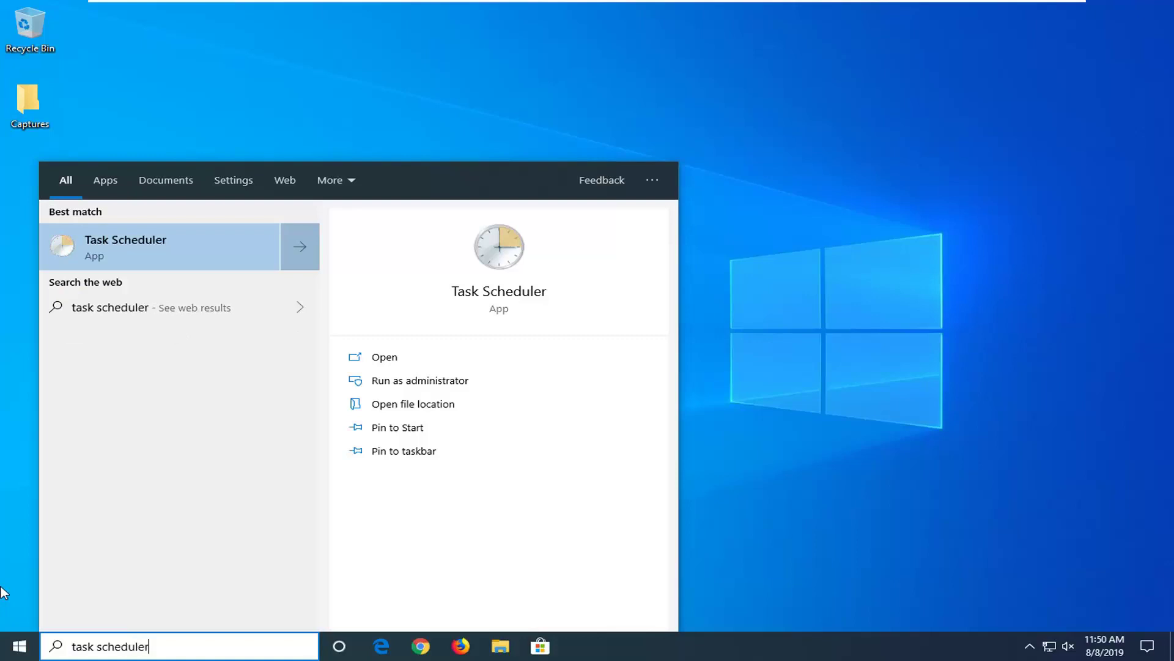
{"action": "left_click", "coordinate": [136, 241]}
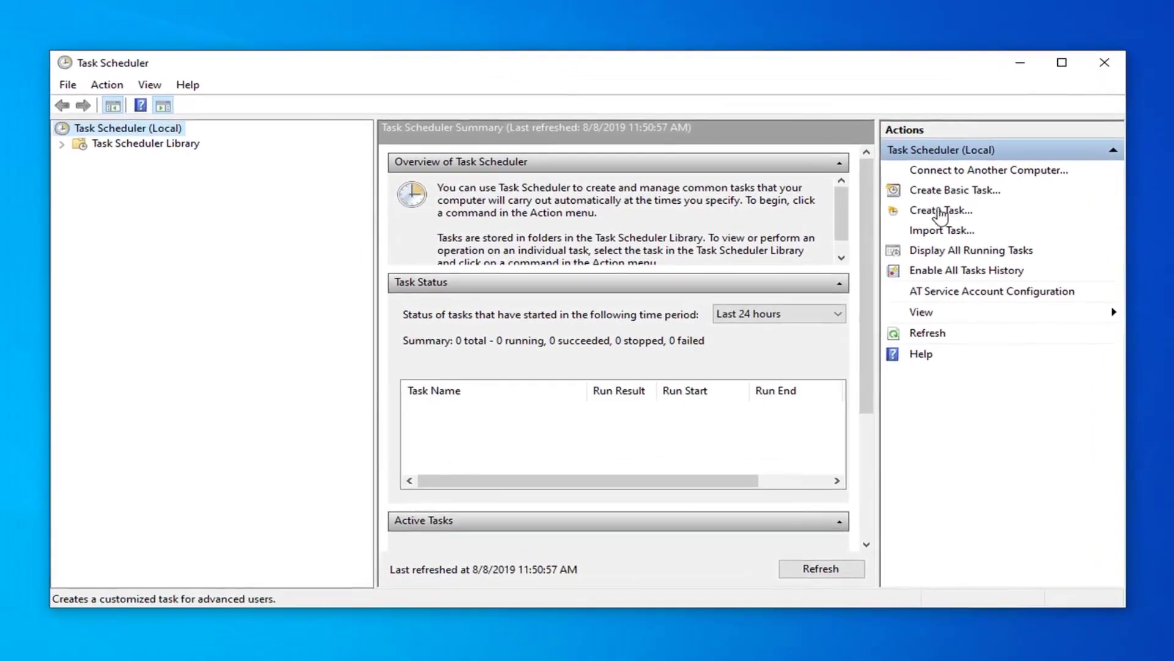
Create a new task named 'Create Shadow Copy of C Drive', dropping the invalid colon.
{"action": "left_click", "coordinate": [884, 203]}
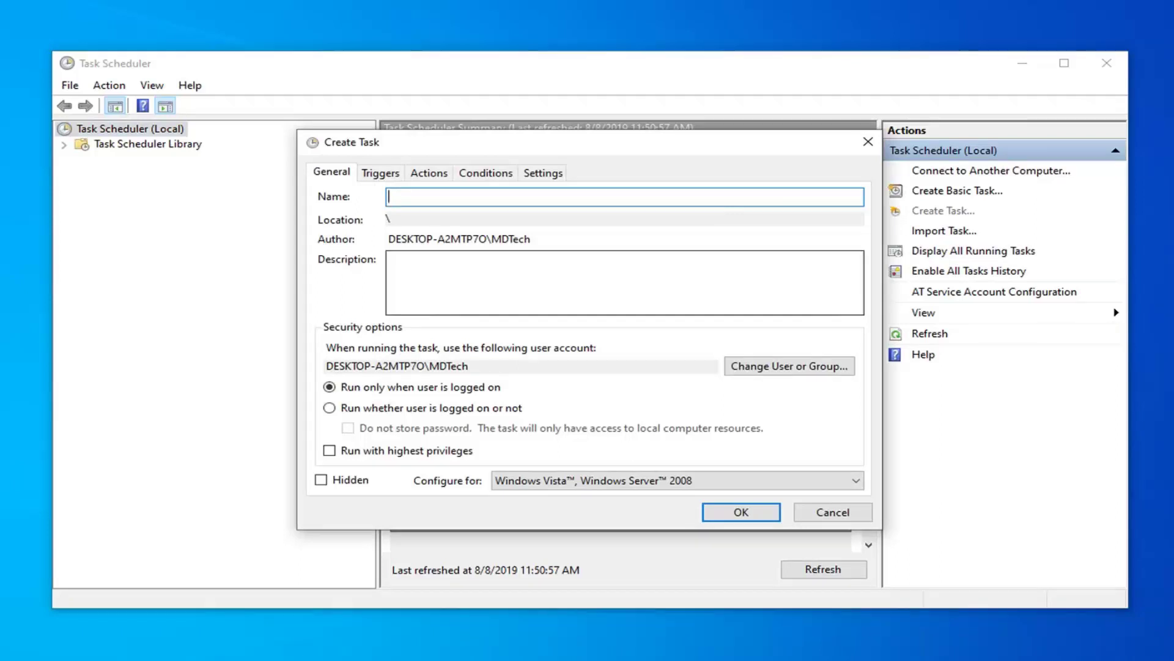
{"action": "type", "text": "Create Sgha"}
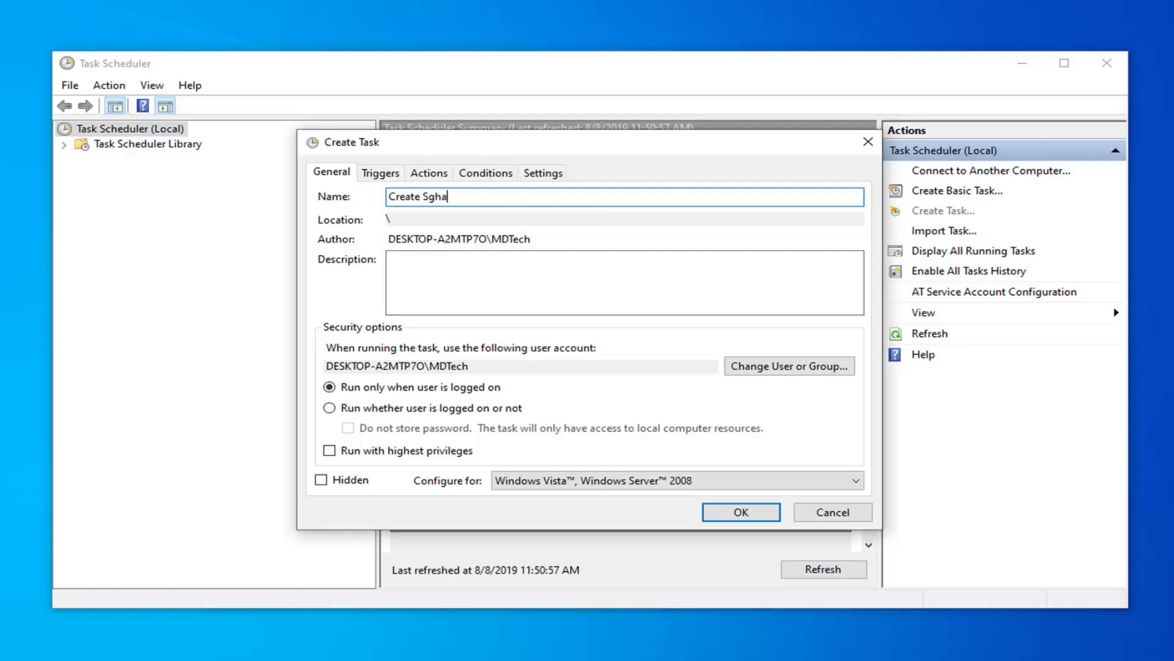
{"action": "key", "text": "BackSpace"}
{"action": "key", "text": "BackSpace"}
{"action": "key", "text": "BackSpace"}
{"action": "type", "text": "hadow Copy of C:"}
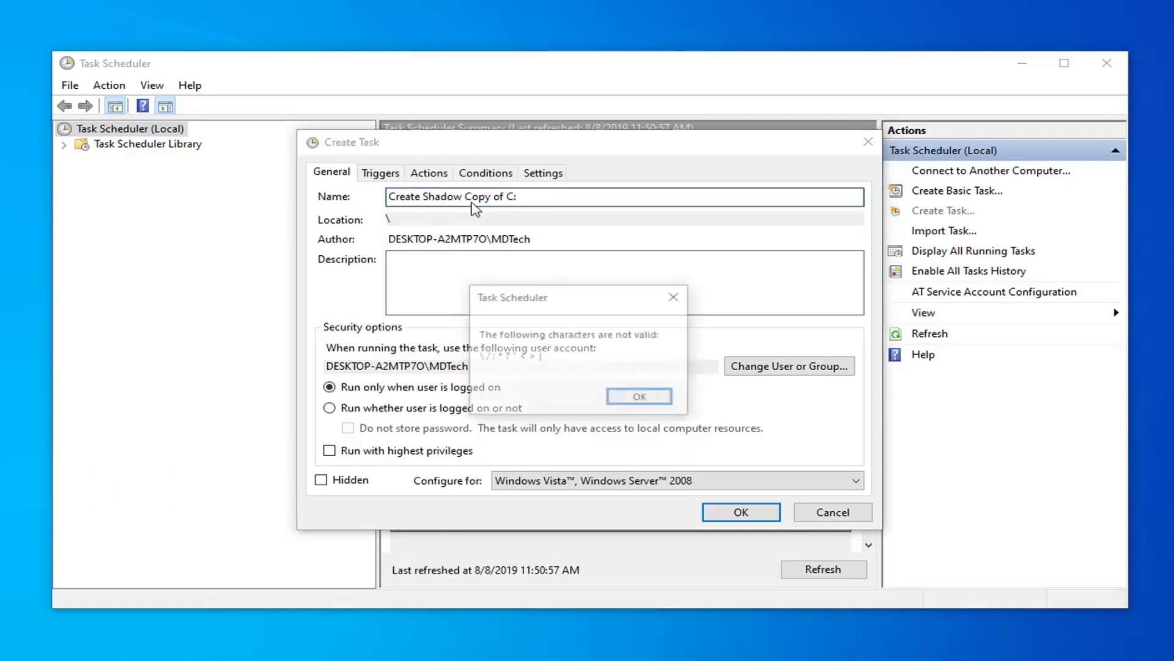
{"action": "left_click", "coordinate": [640, 398]}
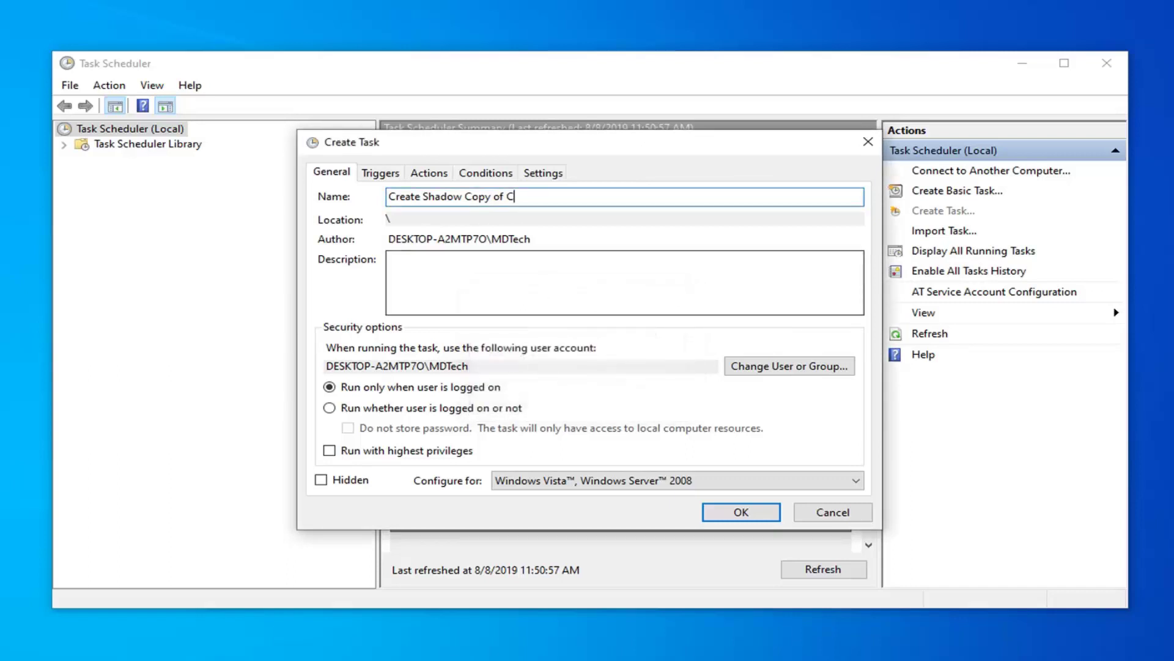
{"action": "type", "text": "Drive"}
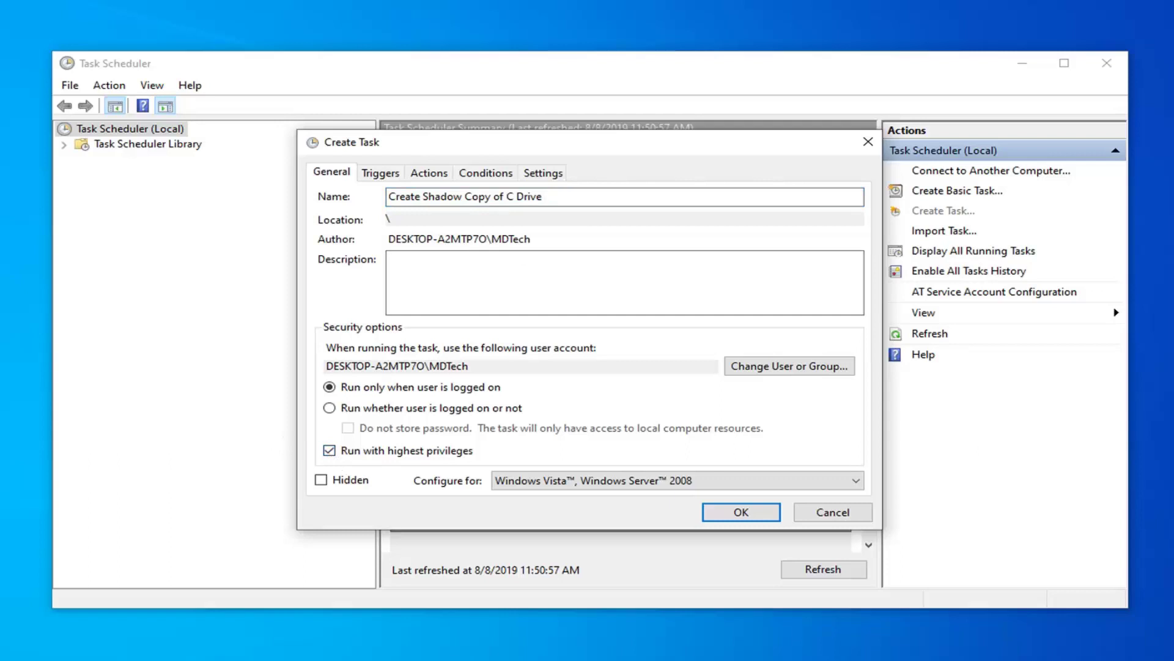
Add a new trigger set to Daily, recurring every 1 day.
{"action": "left_click", "coordinate": [381, 173]}
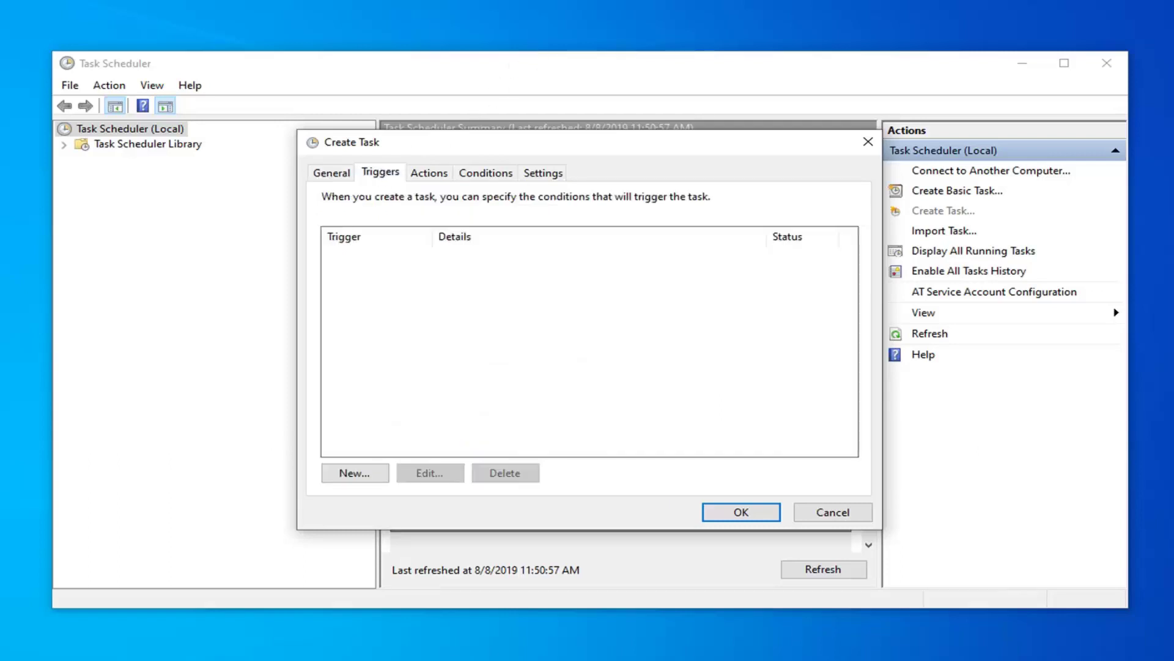
{"action": "left_click", "coordinate": [352, 476]}
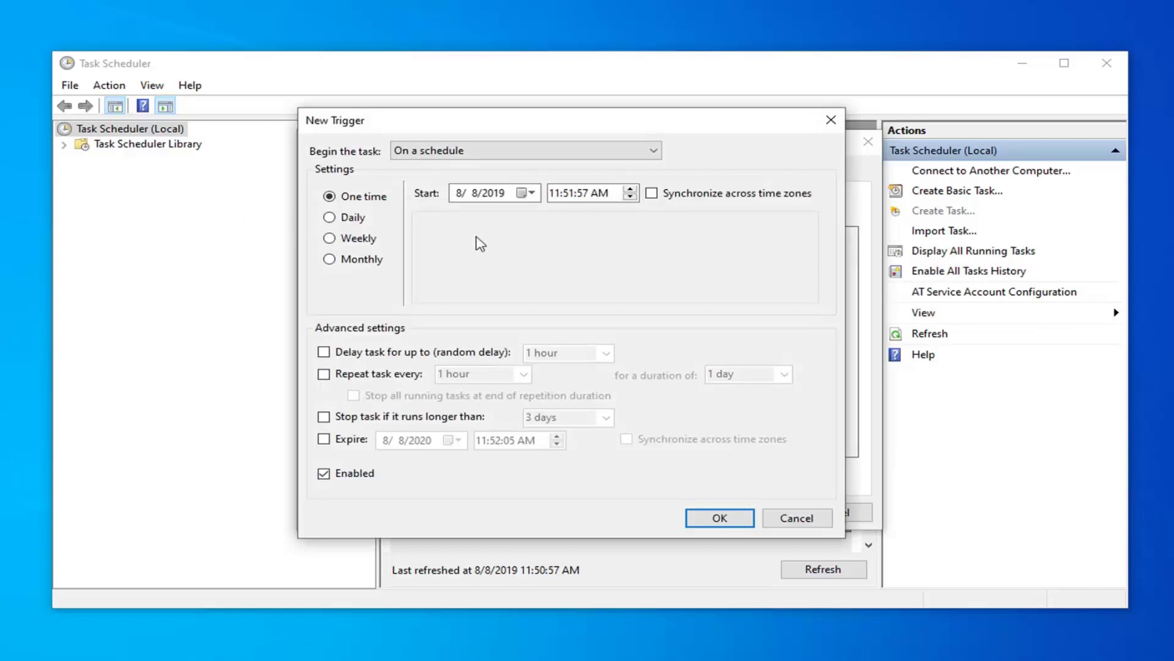
{"action": "left_click", "coordinate": [330, 219]}
{"action": "left_click", "coordinate": [330, 239]}
{"action": "left_click", "coordinate": [330, 260]}
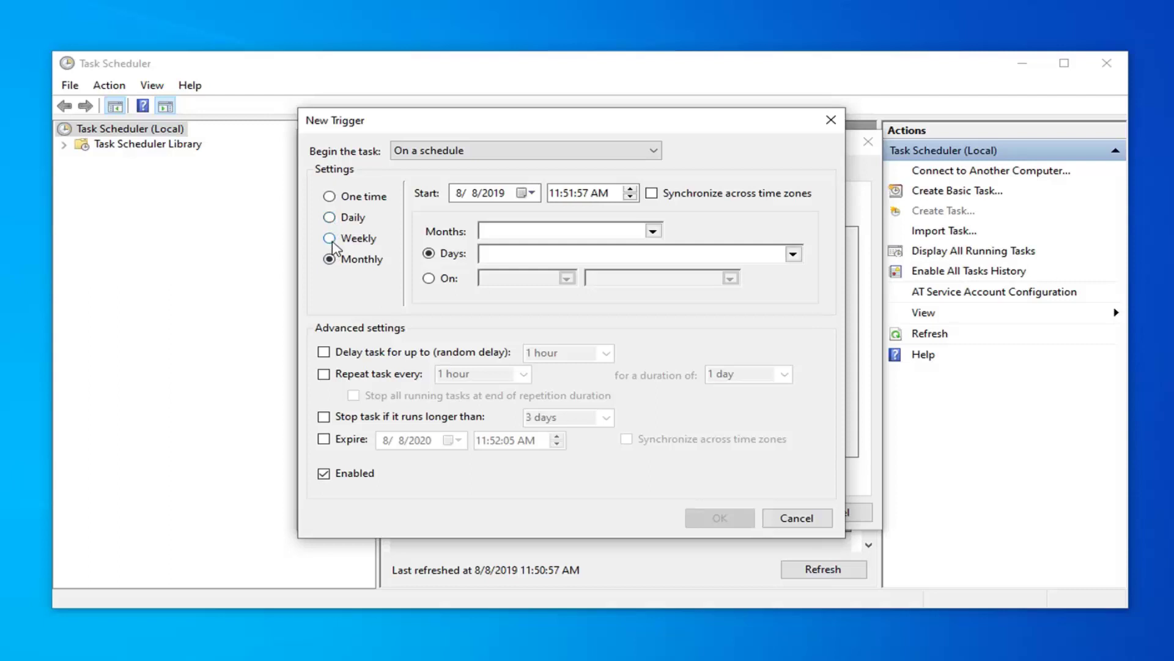
{"action": "left_click", "coordinate": [330, 217]}
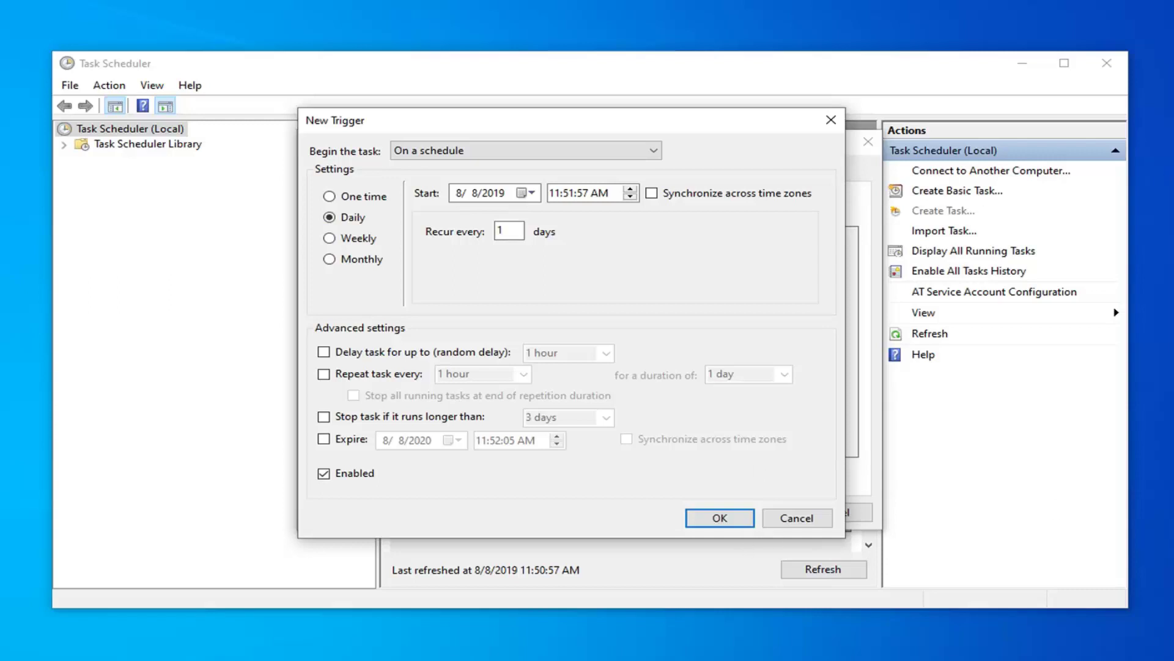
Confirm the daily trigger and add a Start a program action with wmic as the program.
{"action": "left_click", "coordinate": [716, 520]}
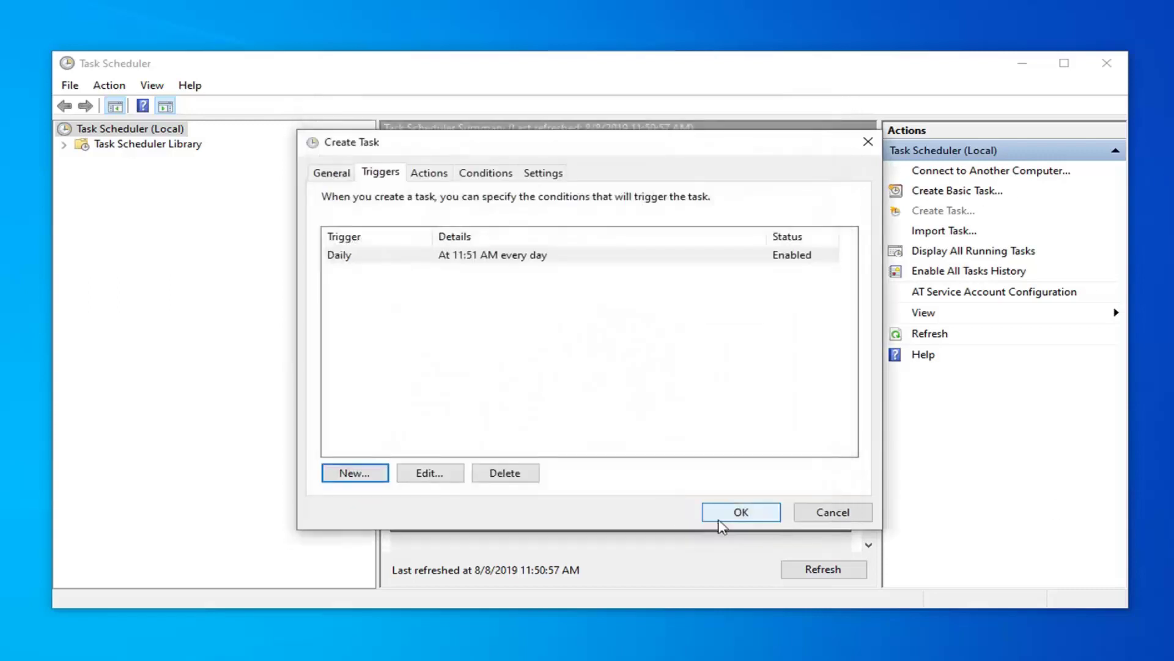
{"action": "left_click", "coordinate": [430, 174]}
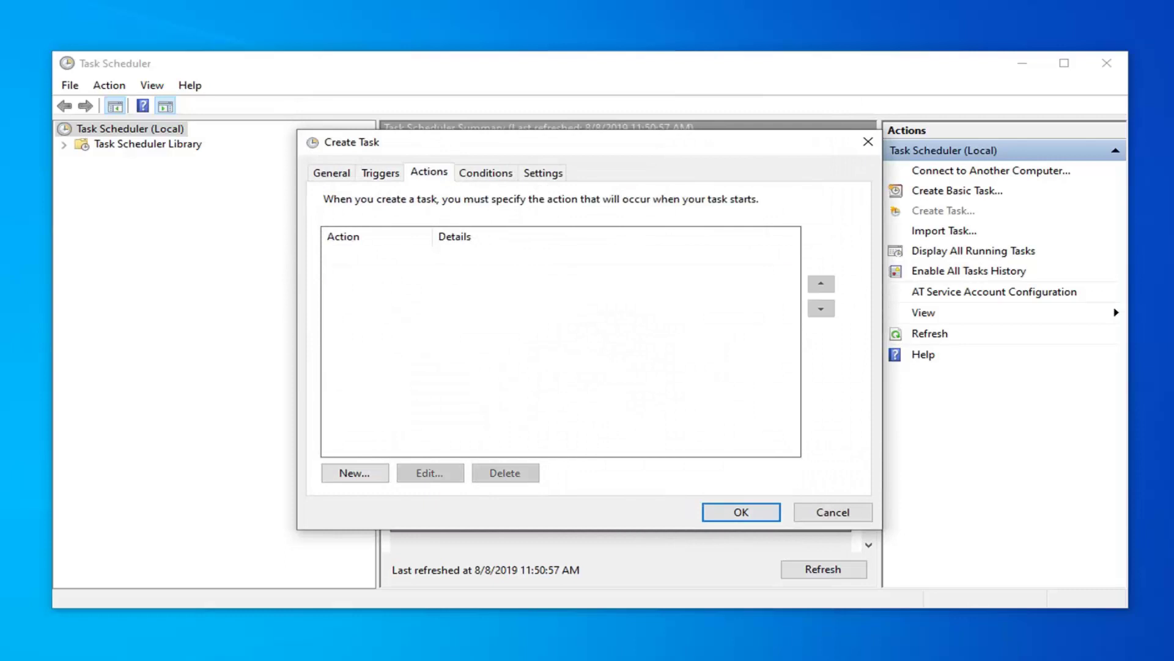
{"action": "left_click", "coordinate": [354, 474]}
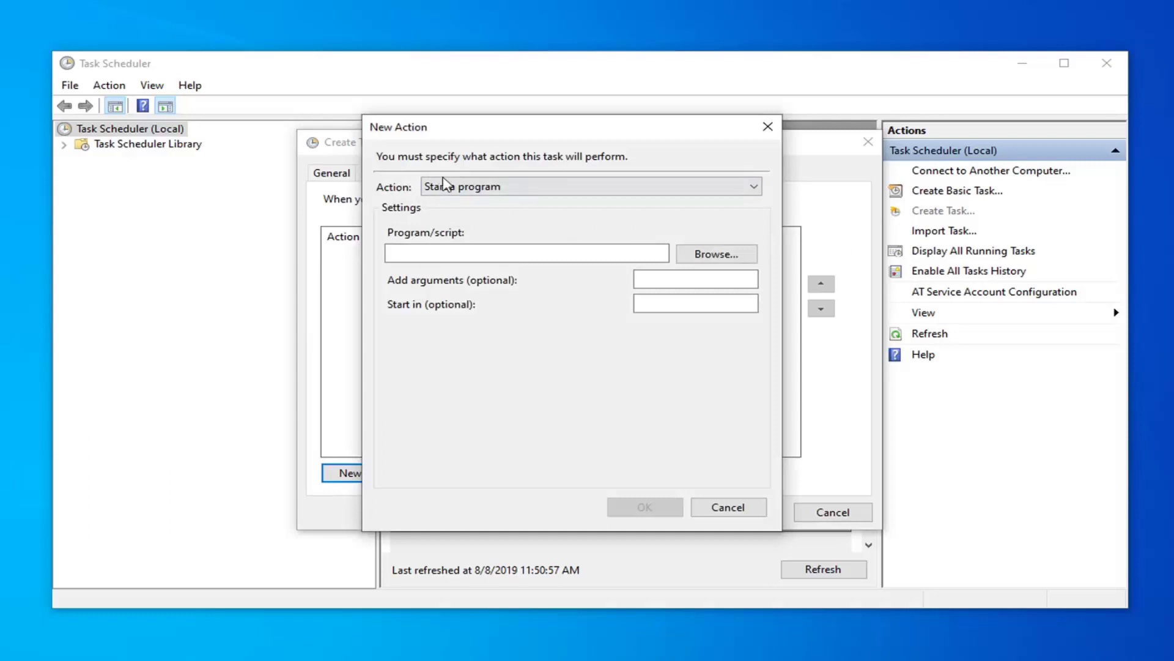
{"action": "left_click", "coordinate": [480, 187]}
{"action": "left_click", "coordinate": [485, 191]}
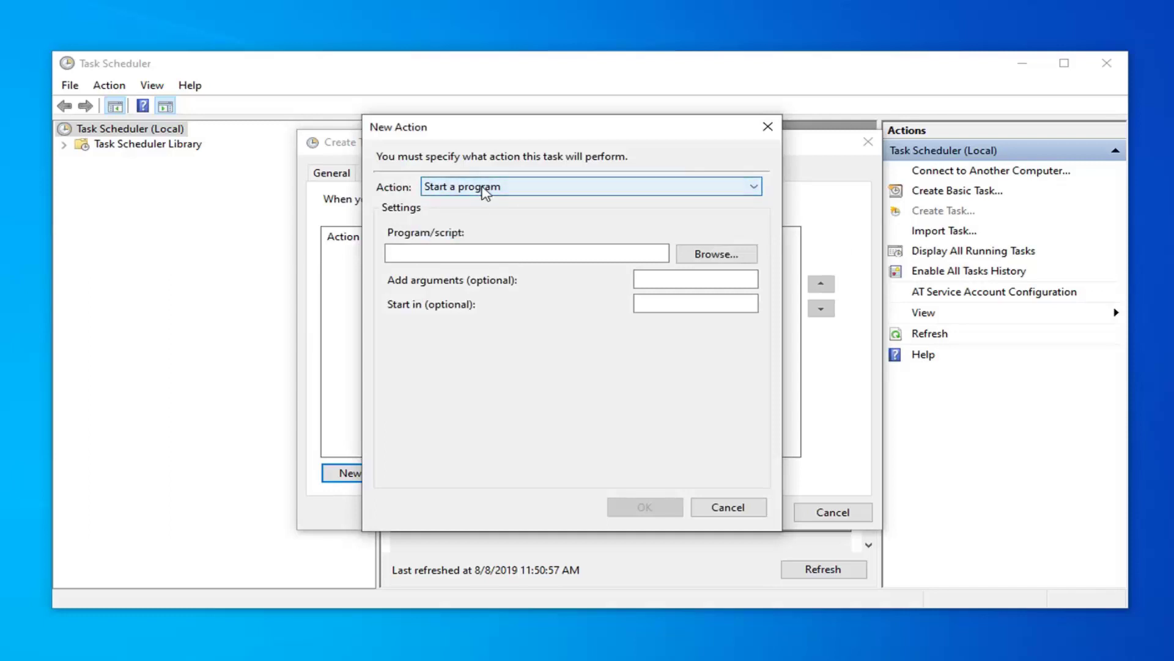
{"action": "left_click", "coordinate": [422, 252]}
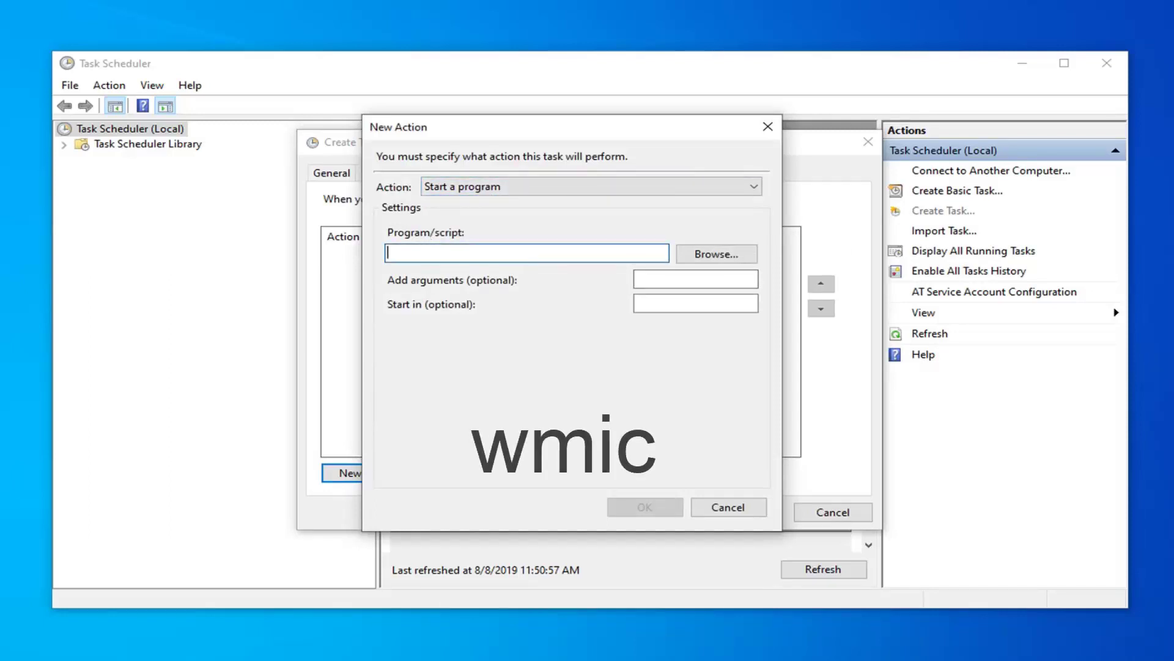
{"action": "type", "text": "wmic"}
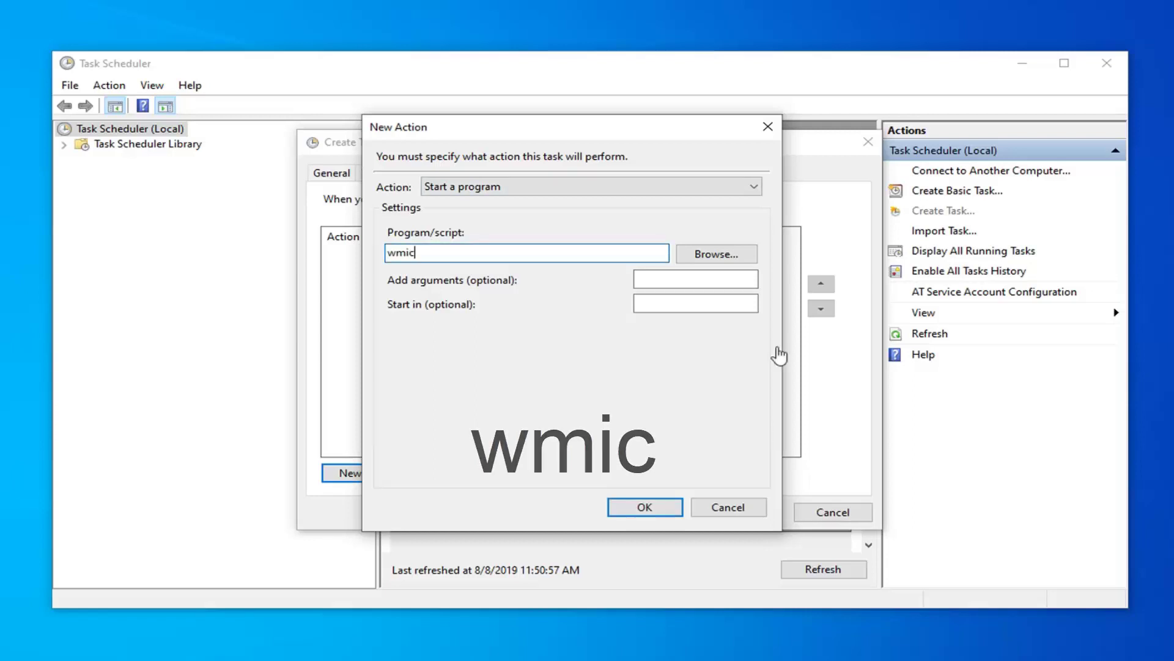
{"action": "left_click", "coordinate": [658, 282]}
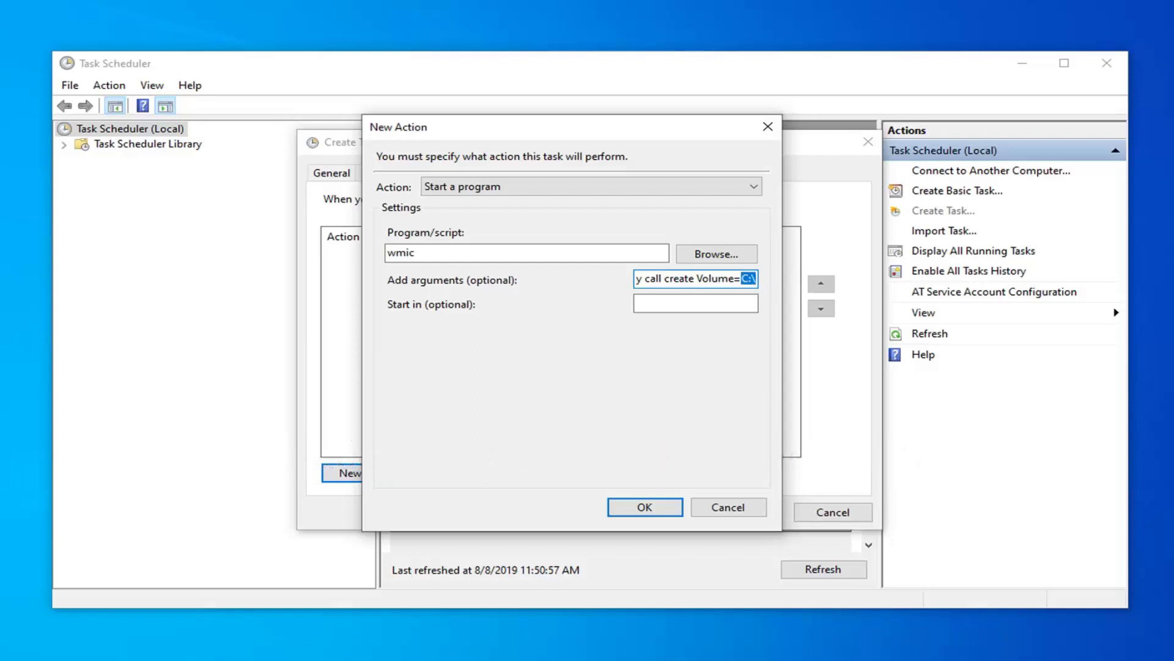
{"action": "left_click", "coordinate": [735, 279]}
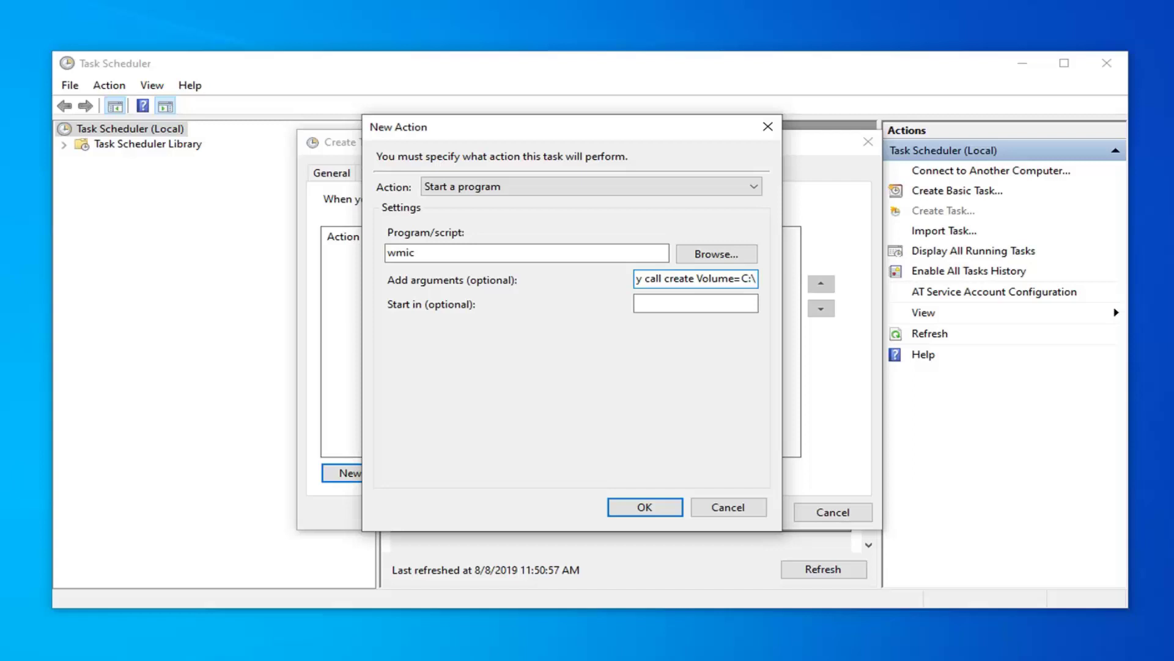
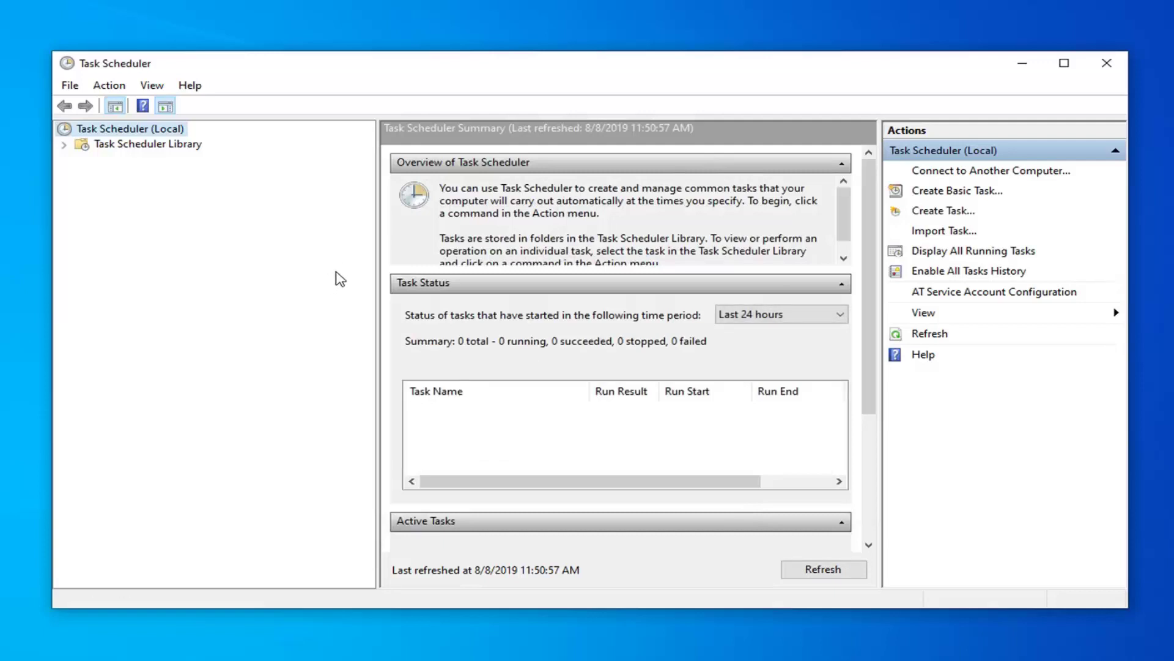
Show the Task Scheduler Library, widen the Name column, and run the Create Shadow Copy of C Drive task now.
{"action": "scroll", "coordinate": [673, 217], "scroll_direction": "down", "scroll_amount": 4}
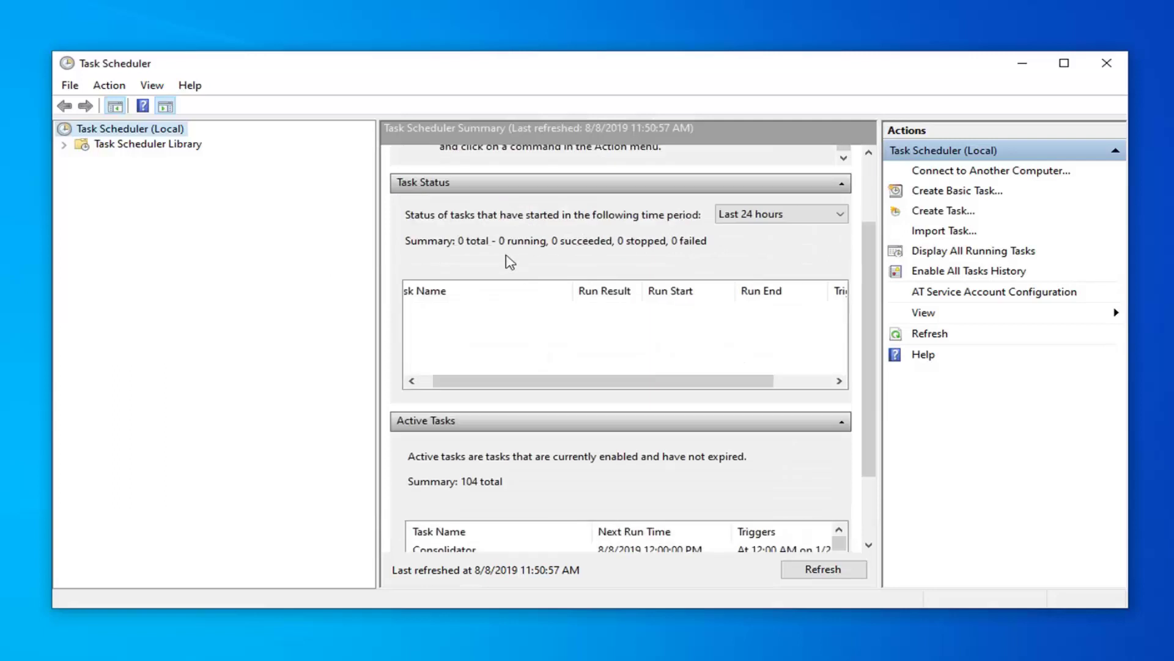
{"action": "scroll", "coordinate": [509, 260], "scroll_direction": "up", "scroll_amount": 2}
{"action": "left_click_drag", "start_coordinate": [508, 487], "coordinate": [582, 459]}
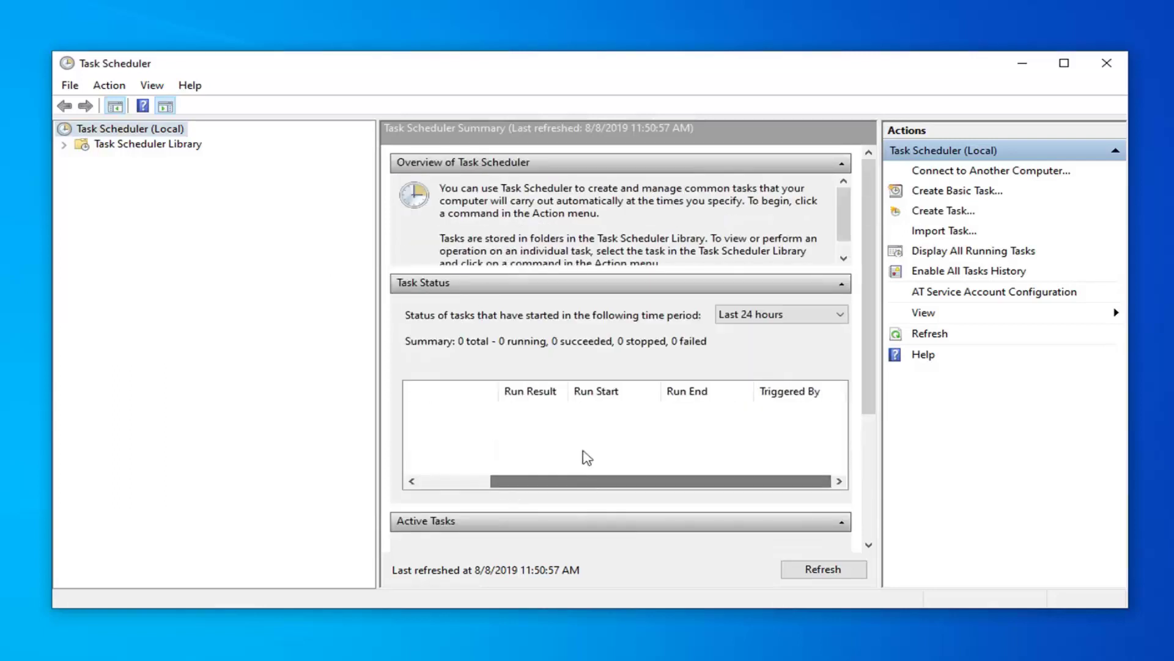
{"action": "scroll", "coordinate": [505, 216], "scroll_direction": "down", "scroll_amount": 1}
{"action": "scroll", "coordinate": [505, 215], "scroll_direction": "up", "scroll_amount": 1}
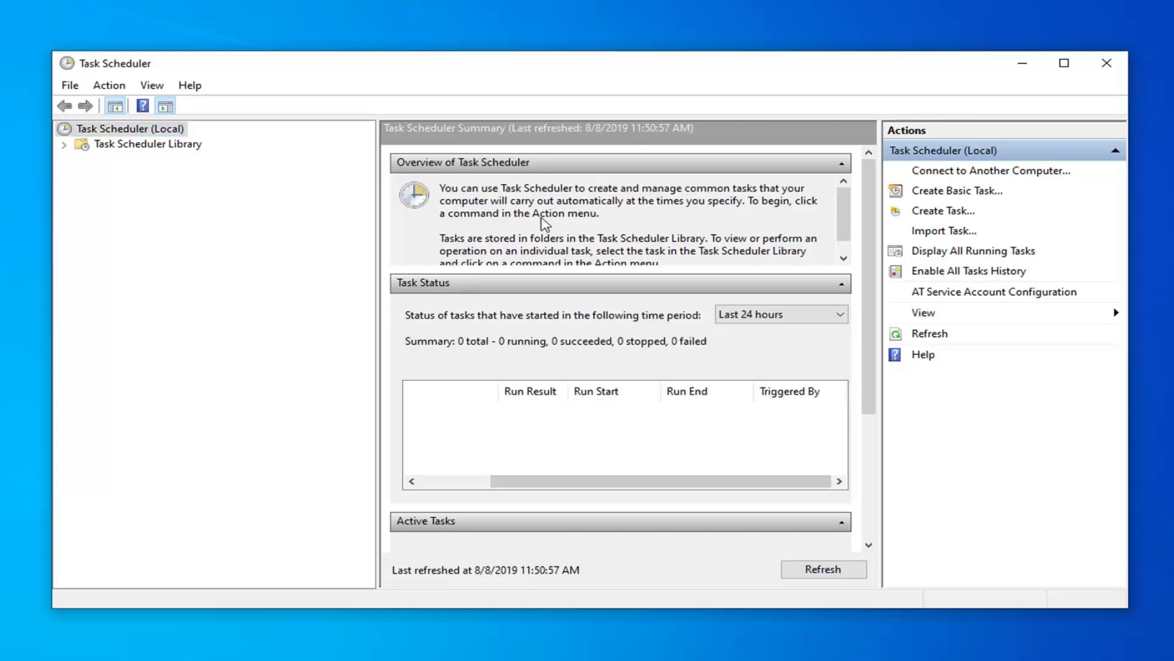
{"action": "left_click", "coordinate": [119, 149]}
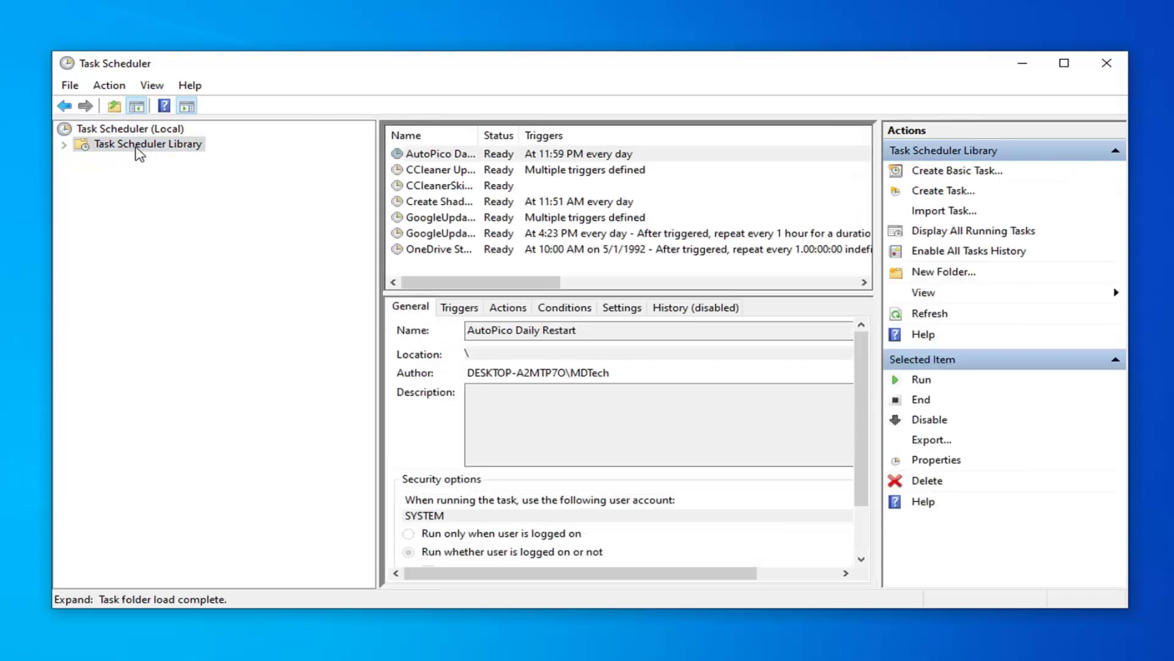
{"action": "left_click", "coordinate": [442, 204]}
{"action": "left_click_drag", "start_coordinate": [478, 135], "coordinate": [647, 140]}
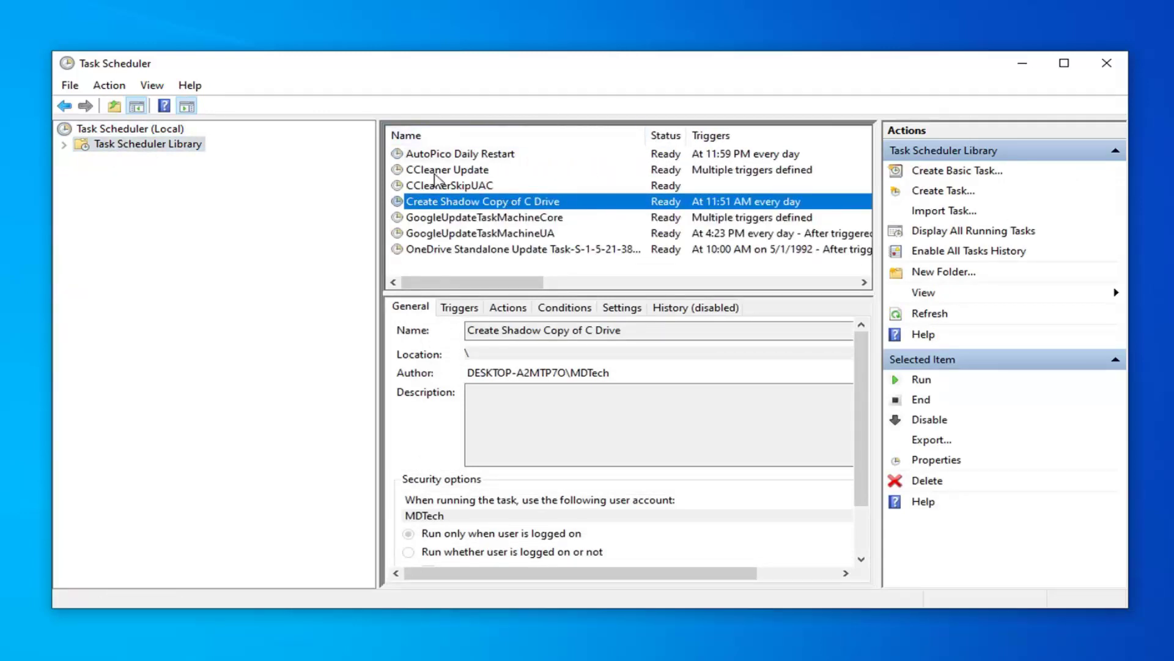
{"action": "right_click", "coordinate": [444, 202]}
{"action": "left_click", "coordinate": [482, 216]}
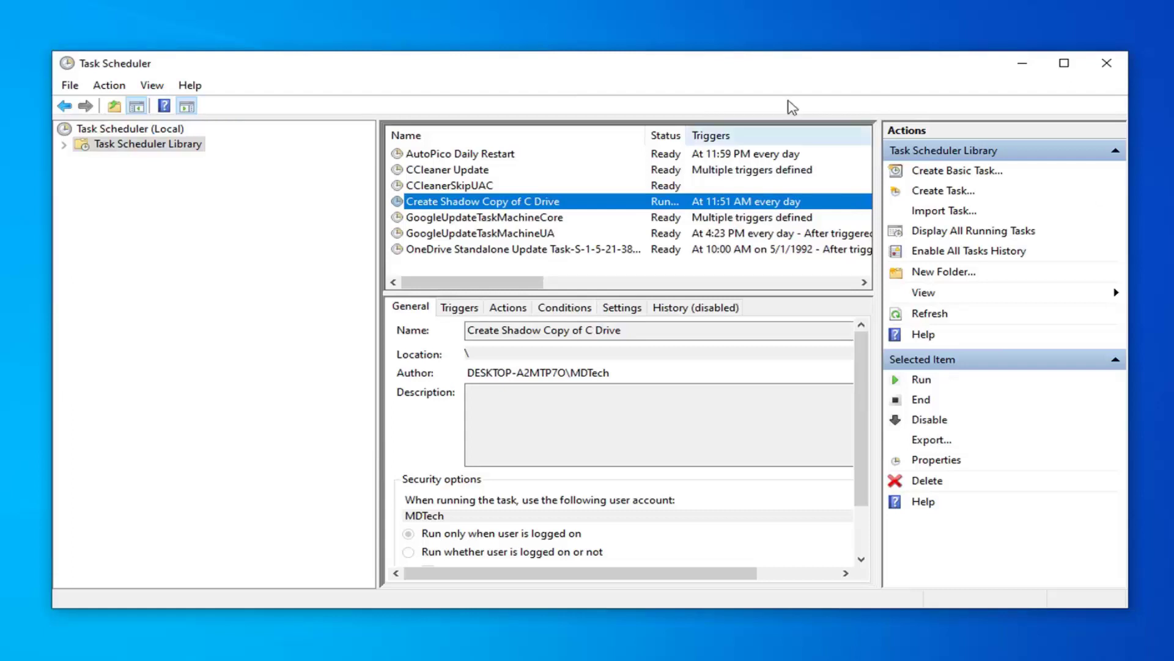
Minimize Task Scheduler and open Local Disk (C:) from This PC in File Explorer.
{"action": "left_click", "coordinate": [1022, 65]}
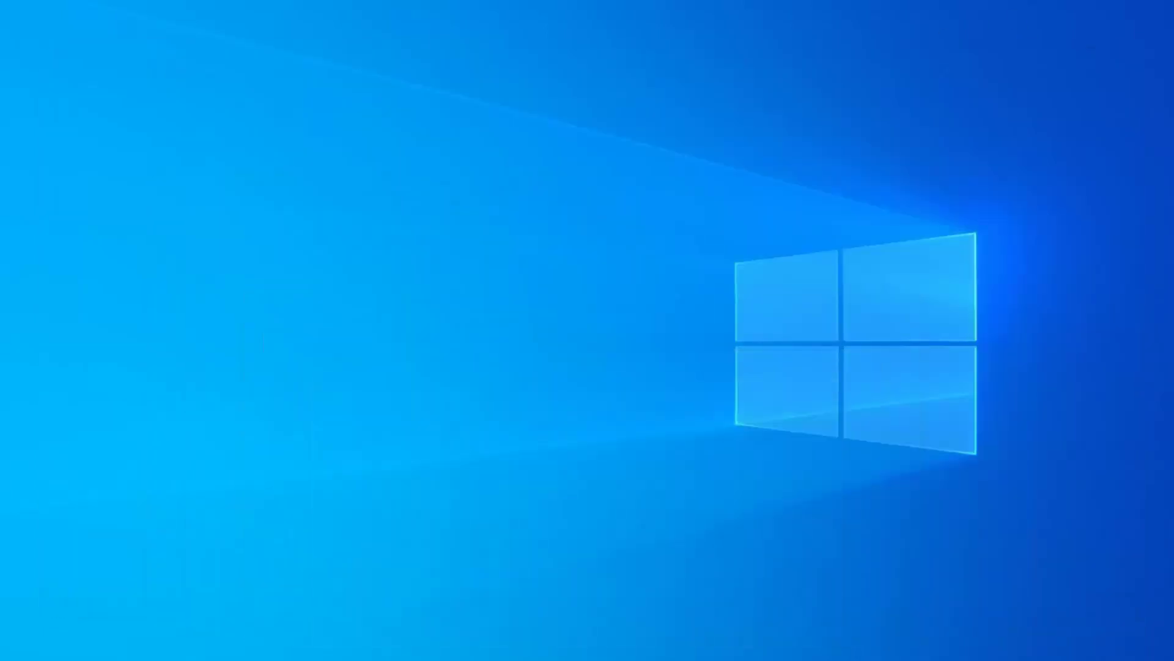
{"action": "key", "text": "super+e"}
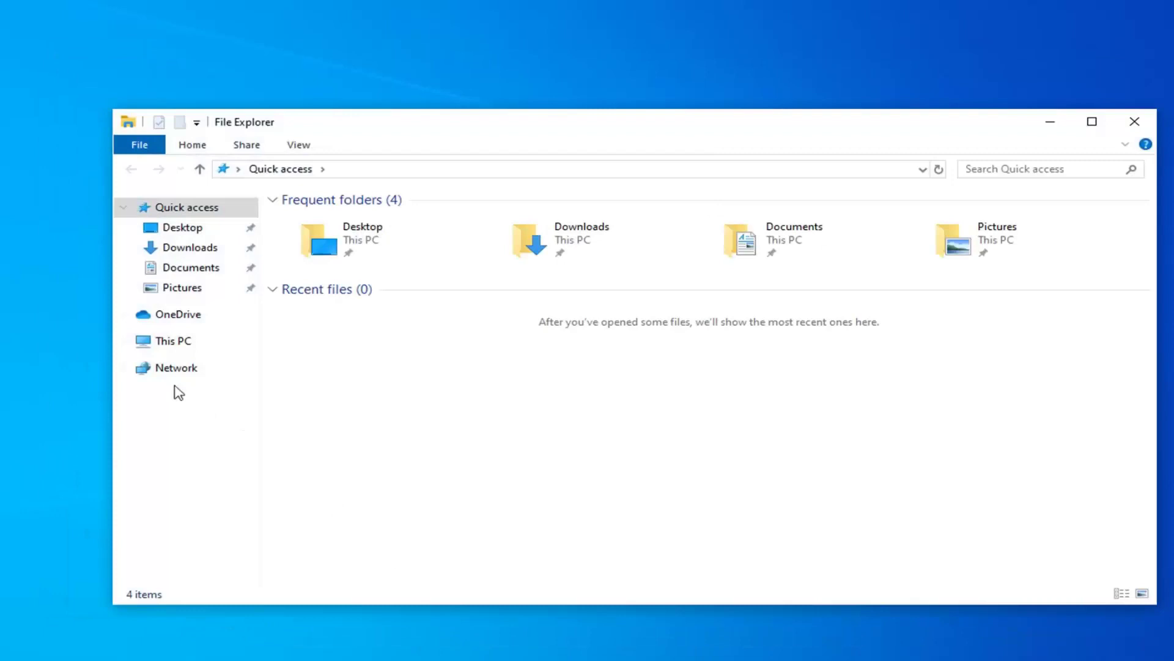
{"action": "left_click", "coordinate": [171, 341]}
{"action": "double_click", "coordinate": [336, 417]}
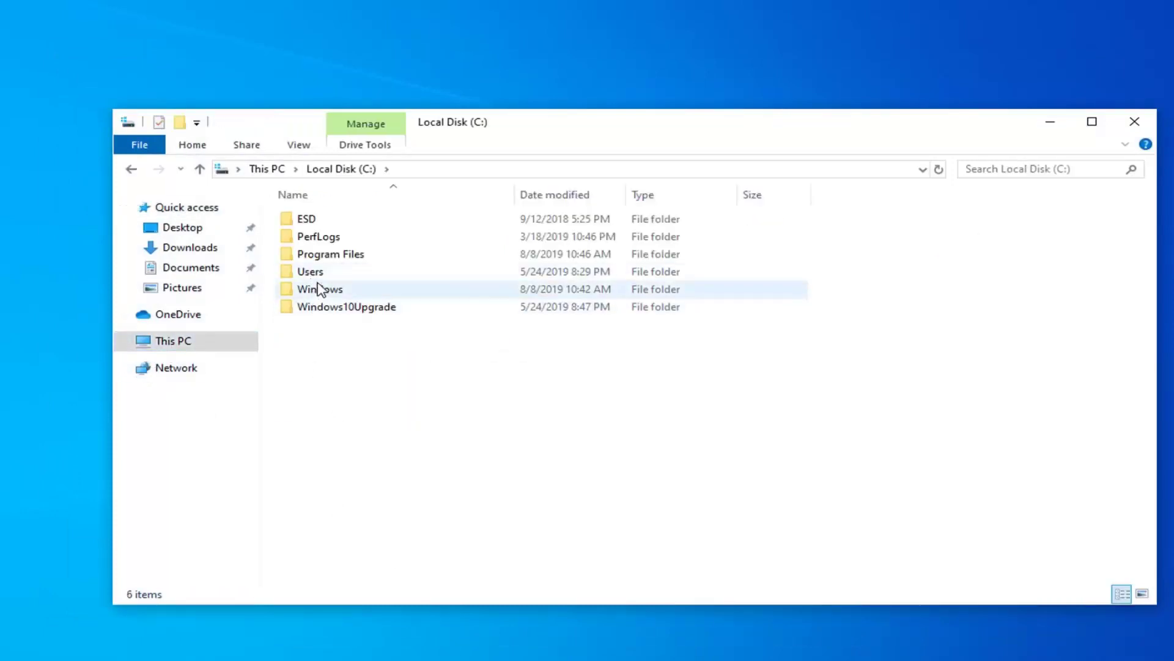
Select the Windows folder and bring up its context menu, then dismiss it.
{"action": "left_click", "coordinate": [311, 290]}
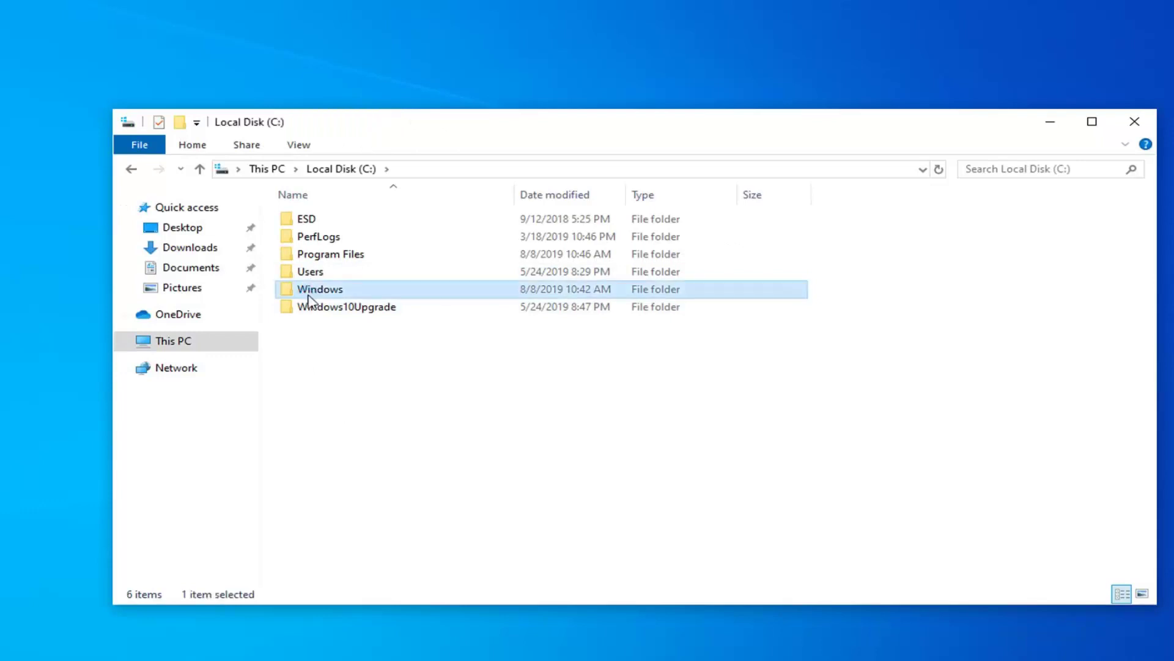
{"action": "right_click", "coordinate": [308, 295]}
{"action": "left_click", "coordinate": [288, 454]}
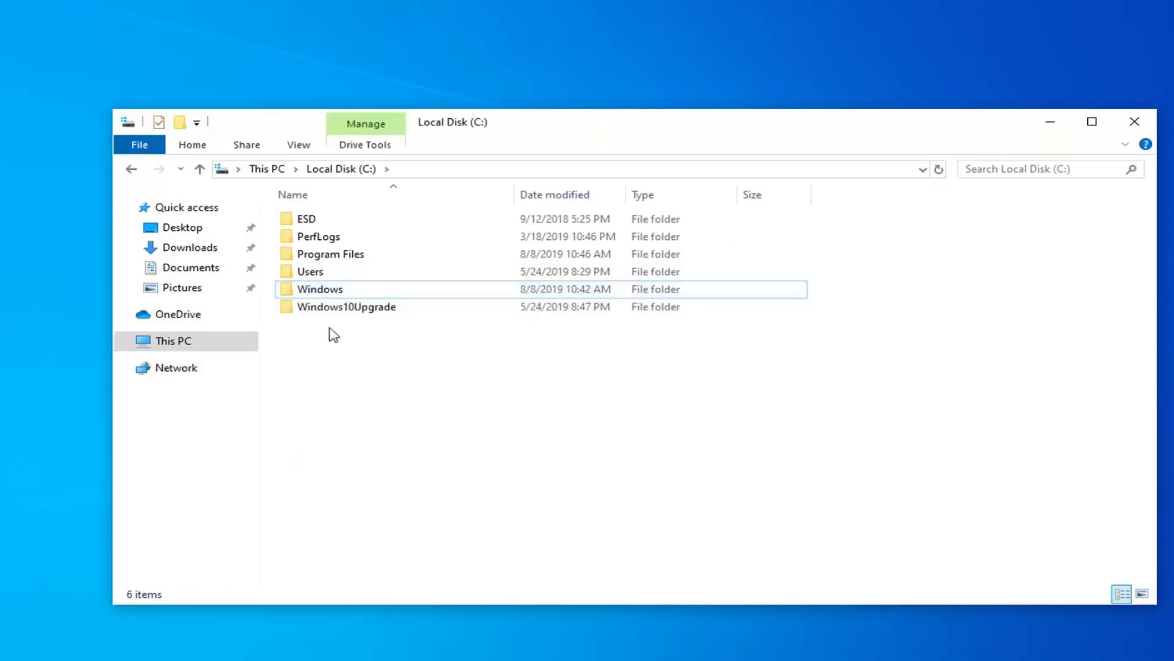
Open the Windows folder's Today 8/8/2019 11:54 AM snapshot from Restore previous versions.
{"action": "right_click", "coordinate": [323, 293]}
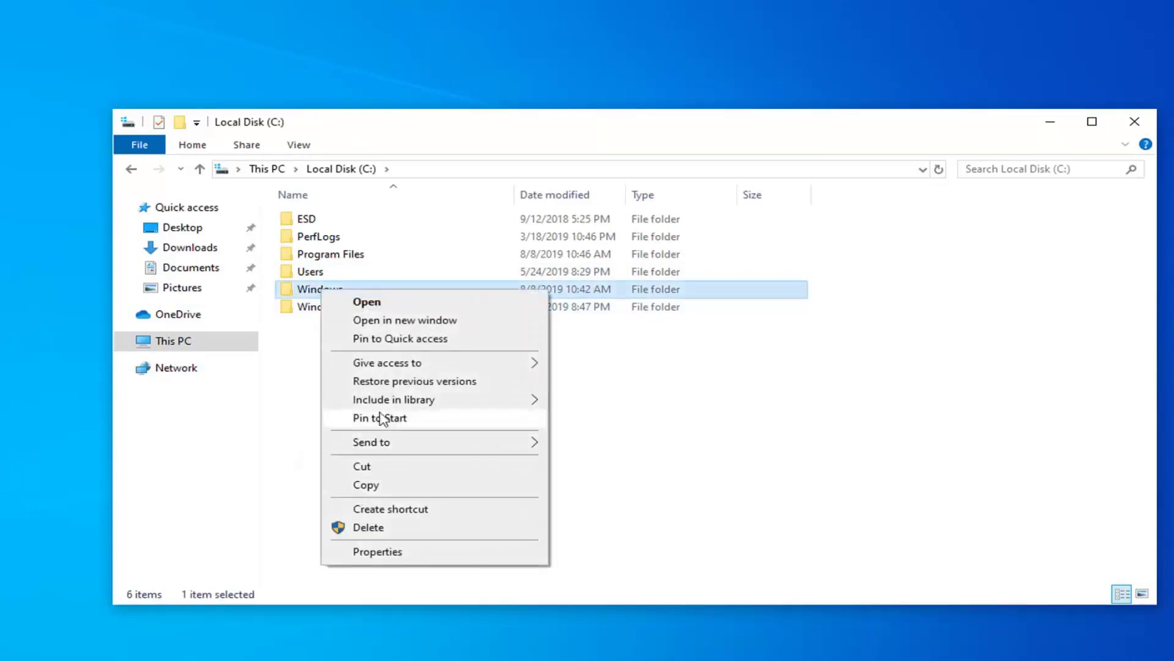
{"action": "left_click", "coordinate": [392, 382]}
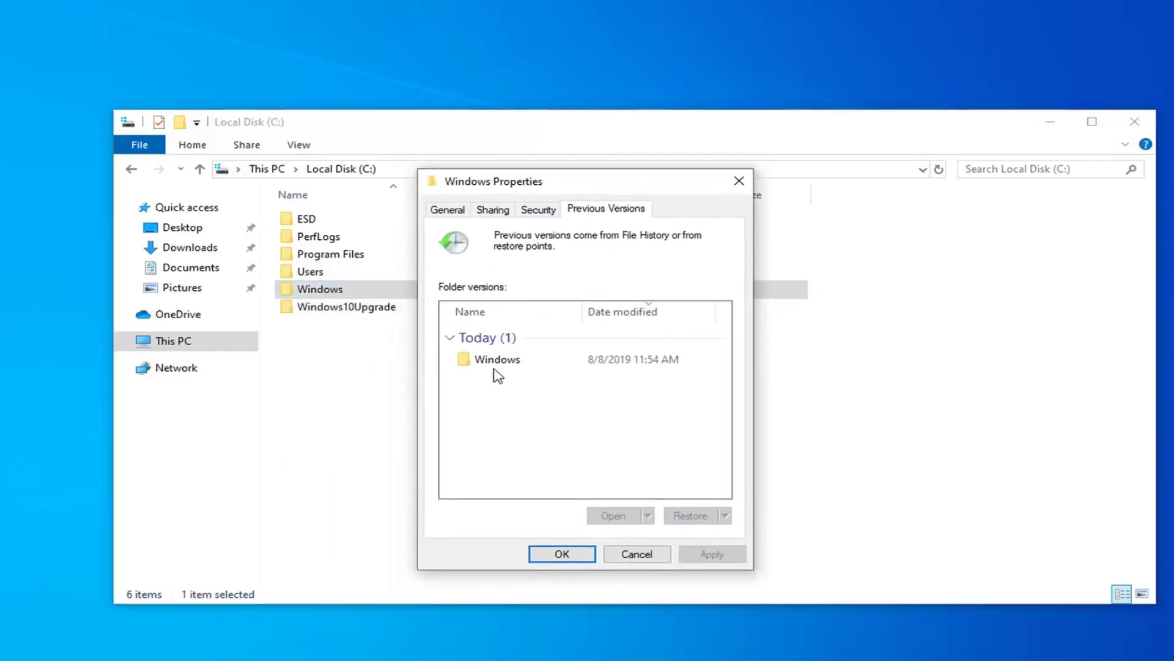
{"action": "left_click", "coordinate": [499, 363]}
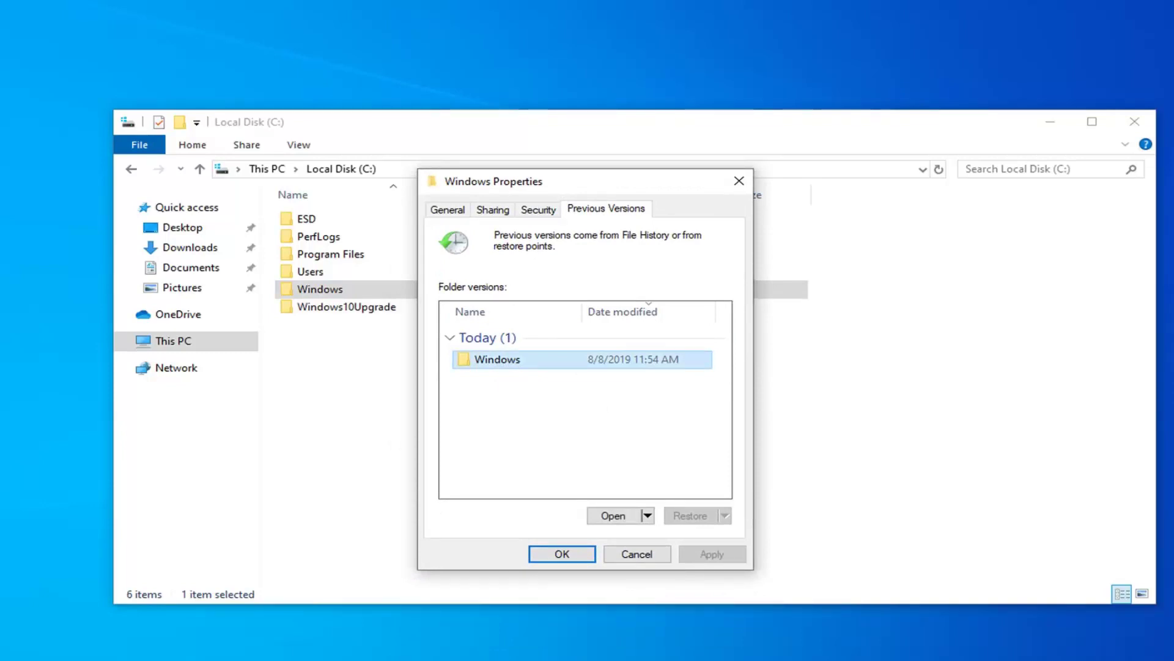
{"action": "left_click", "coordinate": [615, 520]}
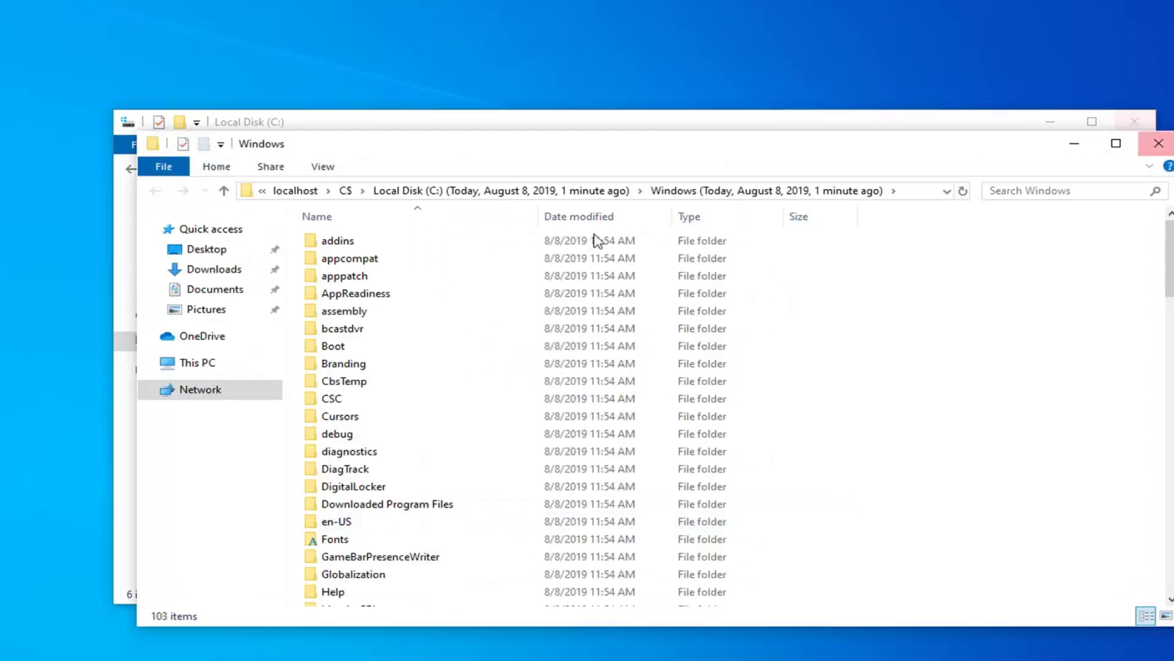
Close the snapshot window and the Windows Properties dialog, returning to Local Disk (C:).
{"action": "key", "text": "alt+F4"}
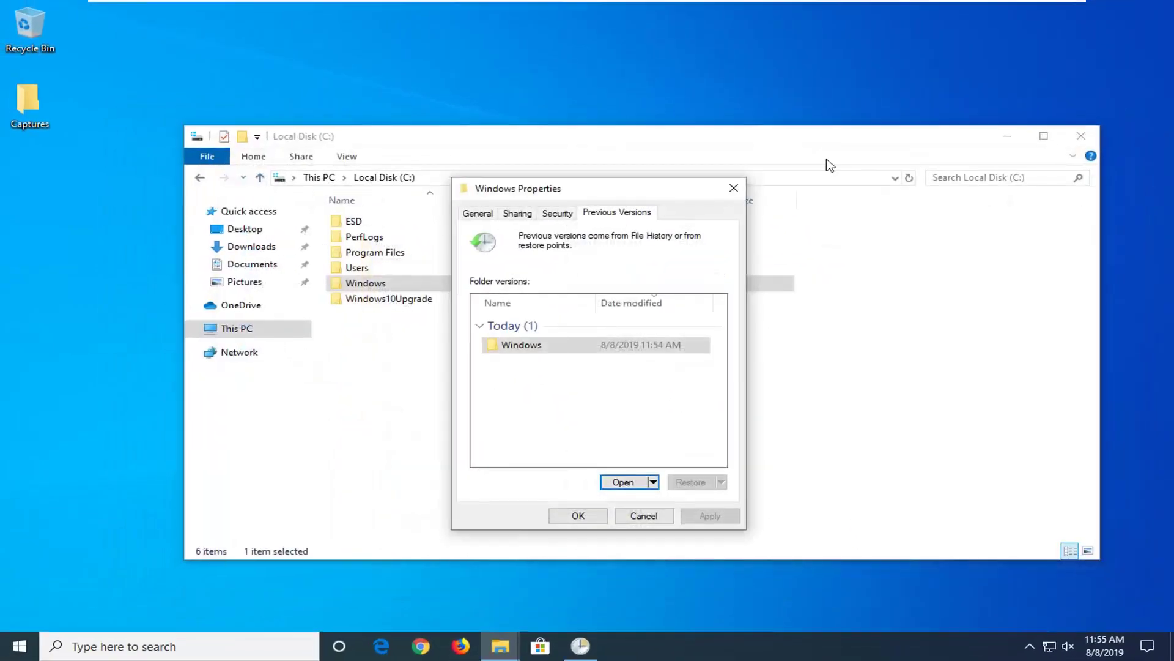
{"action": "left_click", "coordinate": [733, 187]}
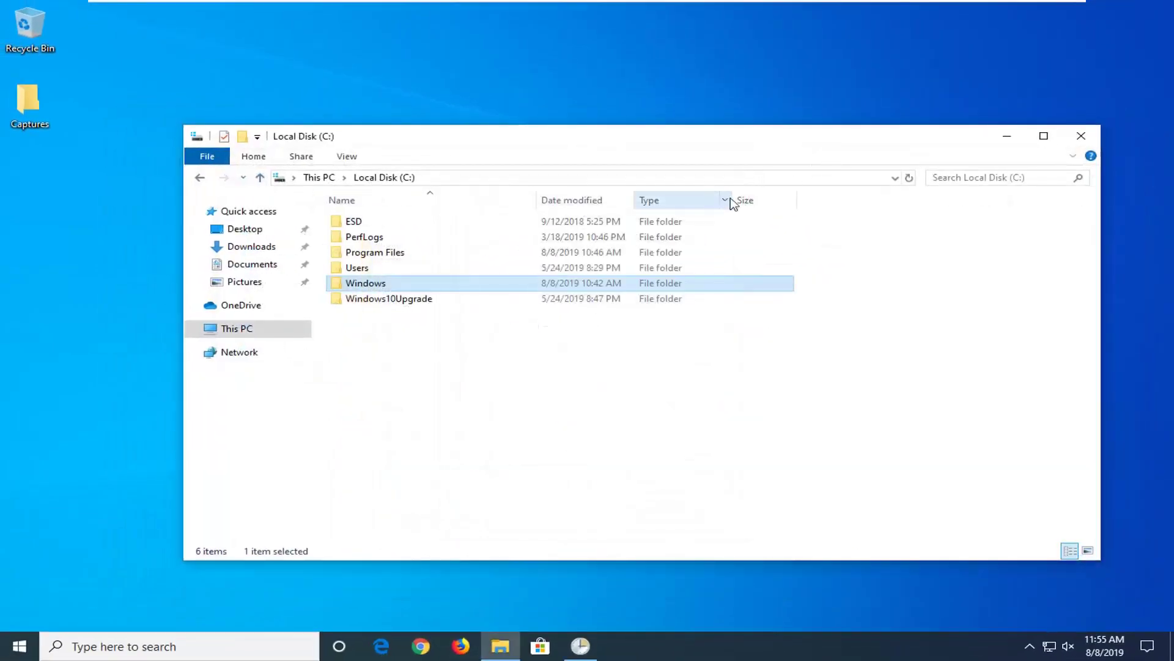